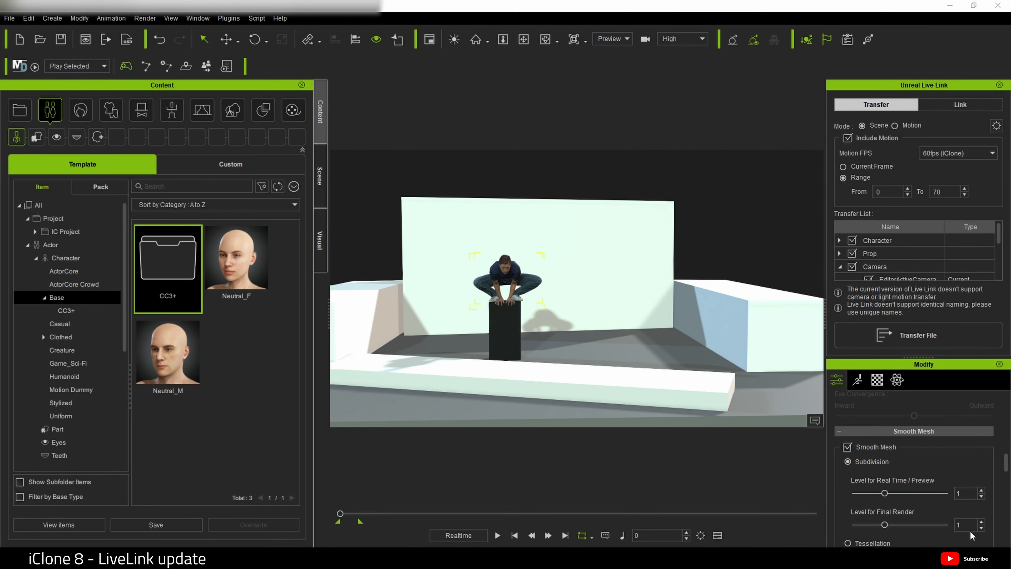
Step: Review the transfer file settings, keep Motion FPS at 60fps (iClone), and transfer the scene with its motion to Unreal
click(996, 126)
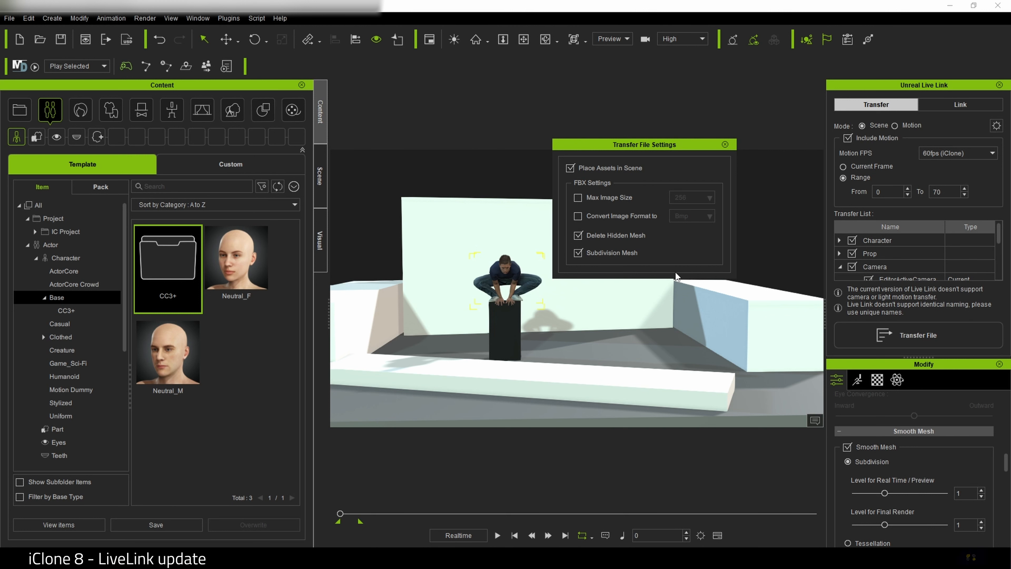
click(725, 145)
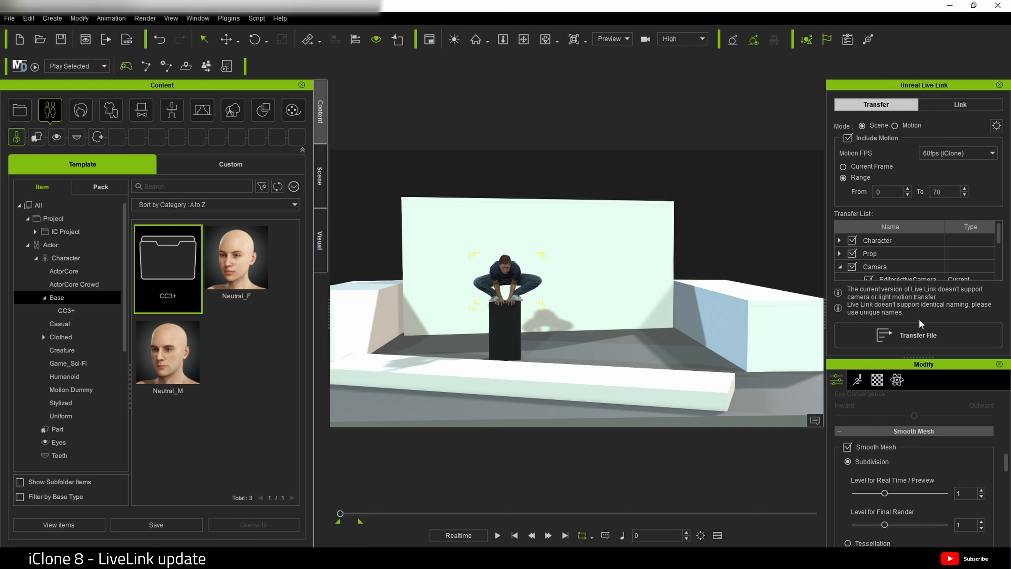
click(964, 155)
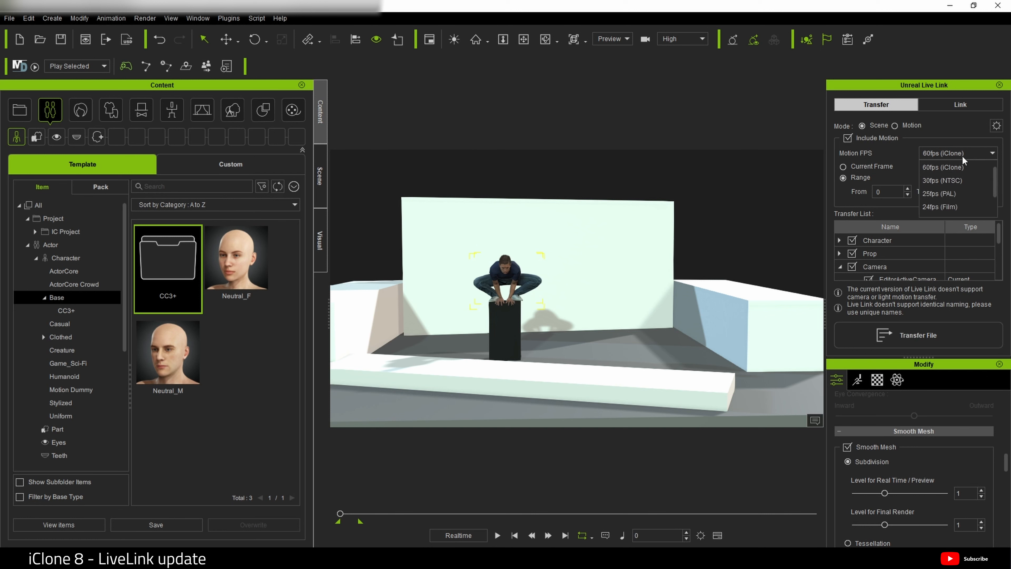
click(964, 156)
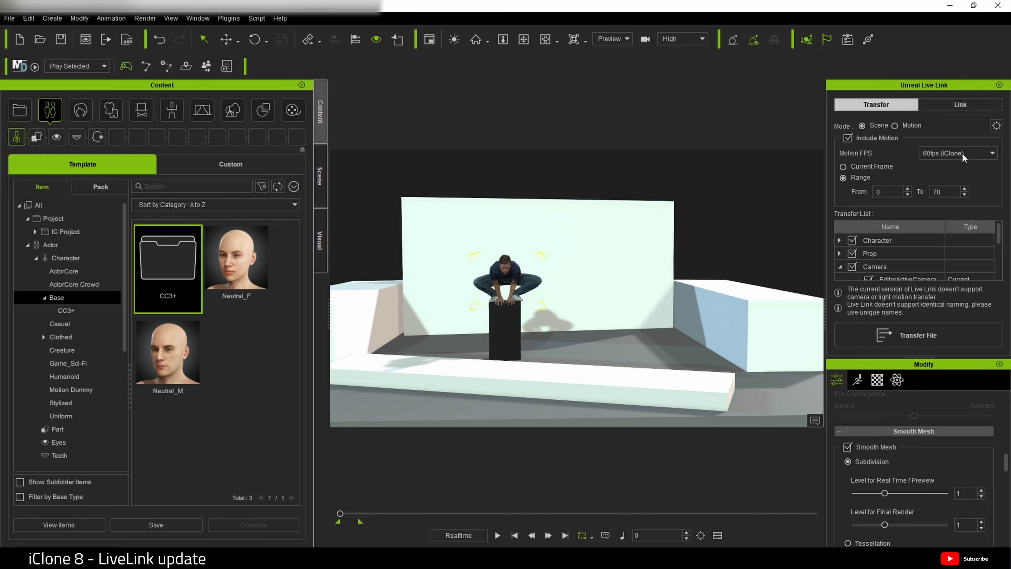
click(921, 345)
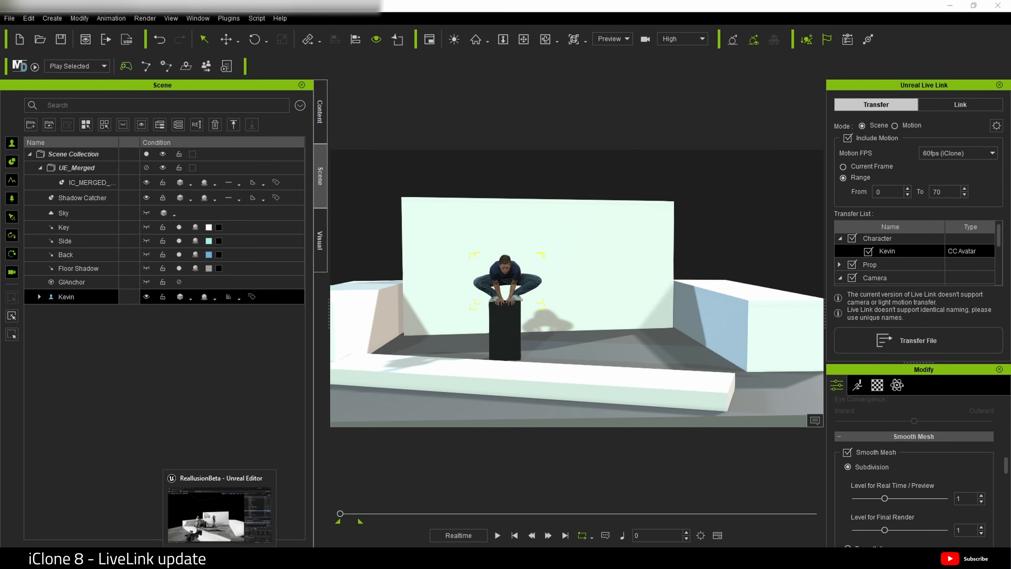
Step: Check the transferred scene in Unreal Editor, and activate the Unreal Live Link for the scene back in iClone
click(220, 558)
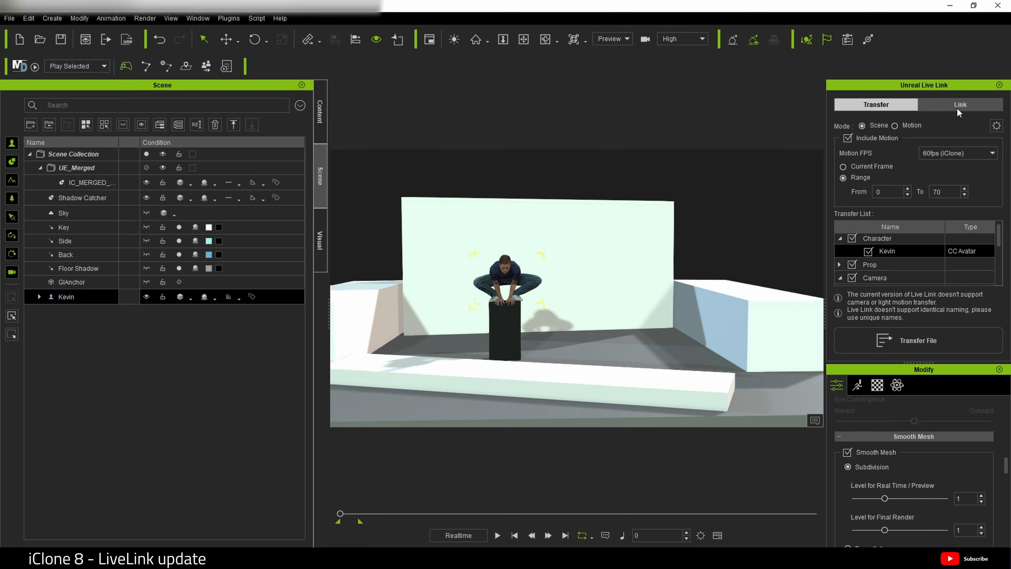
click(957, 106)
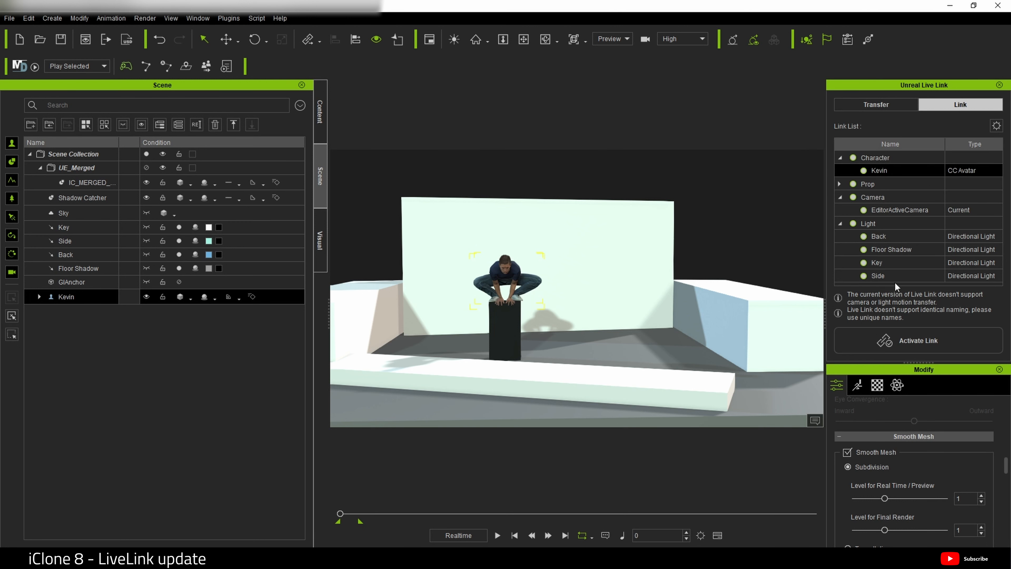
click(901, 331)
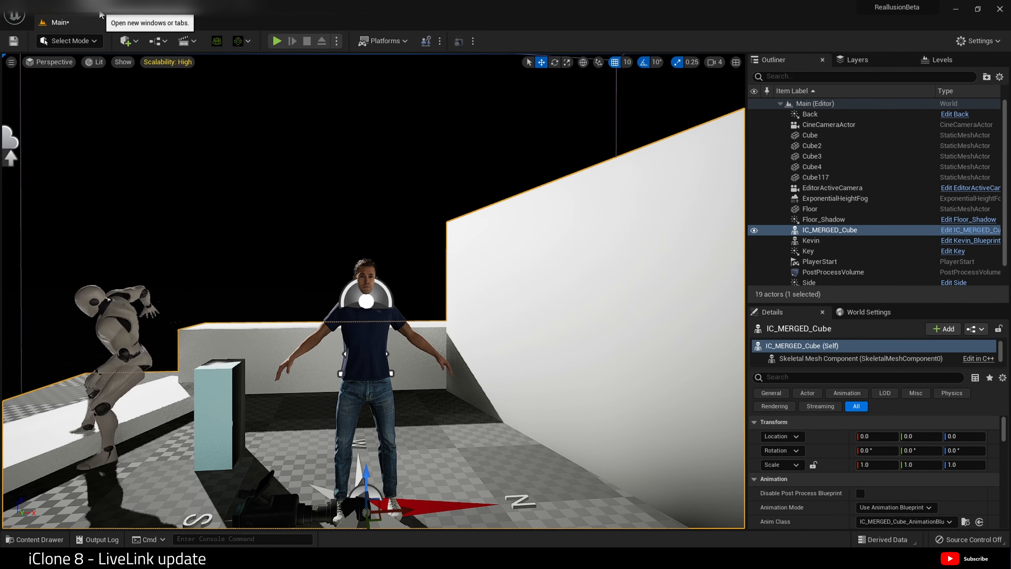
Step: In Unreal Editor, add an iClone LiveLink source on port 54321 and minimize the Live Link window
click(99, 14)
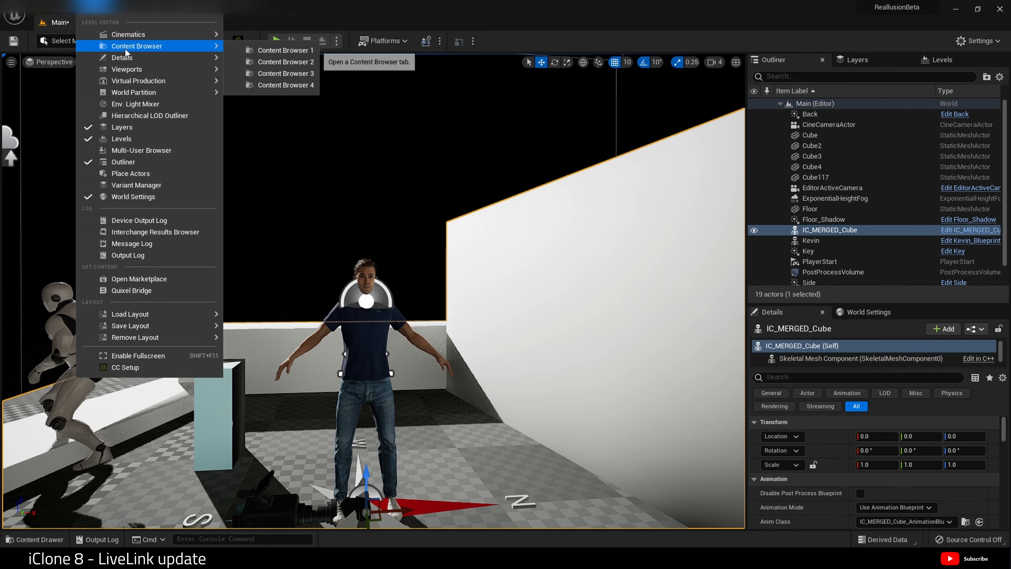
mouse_move(143, 84)
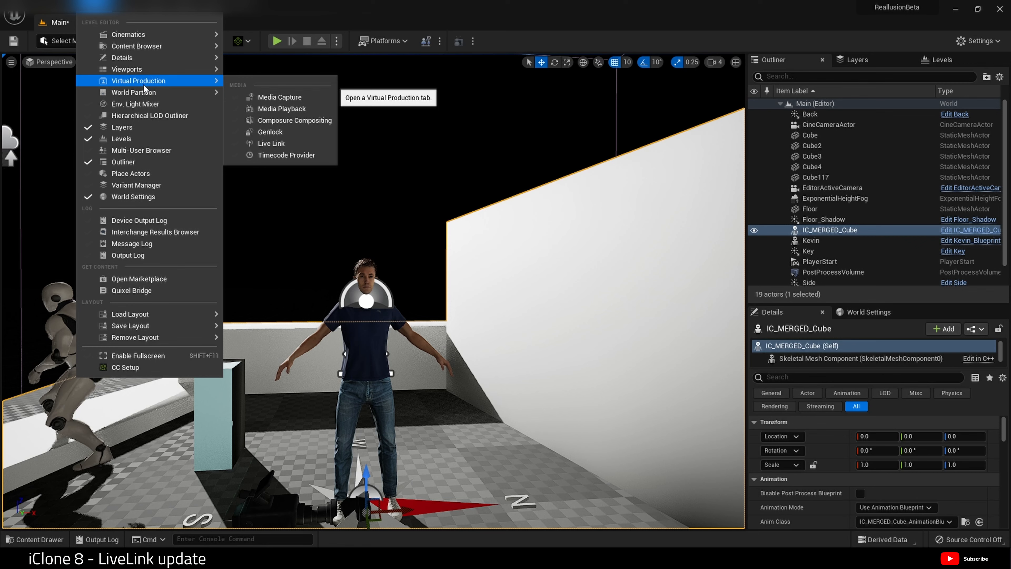
click(298, 142)
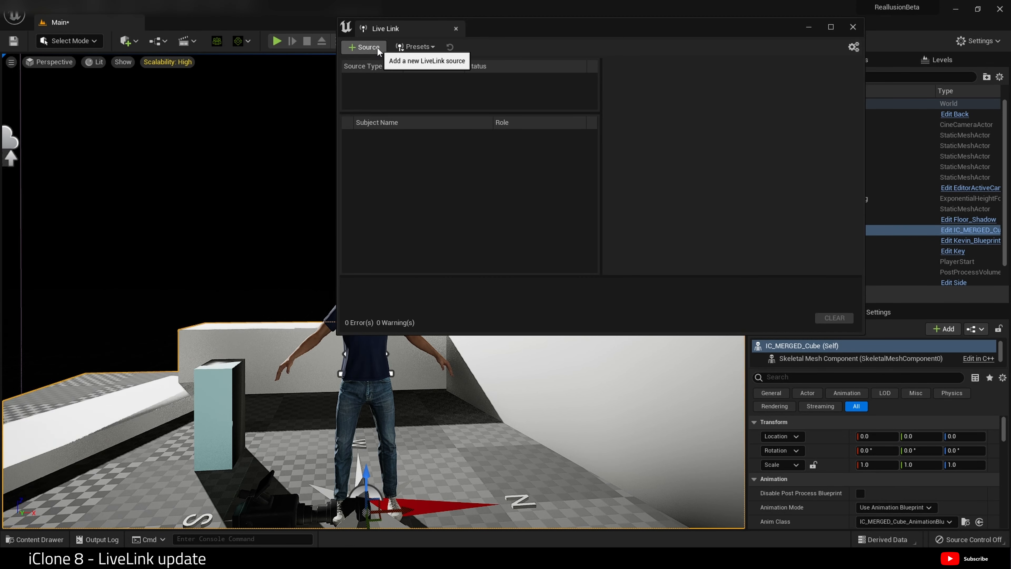
click(378, 47)
mouse_move(397, 77)
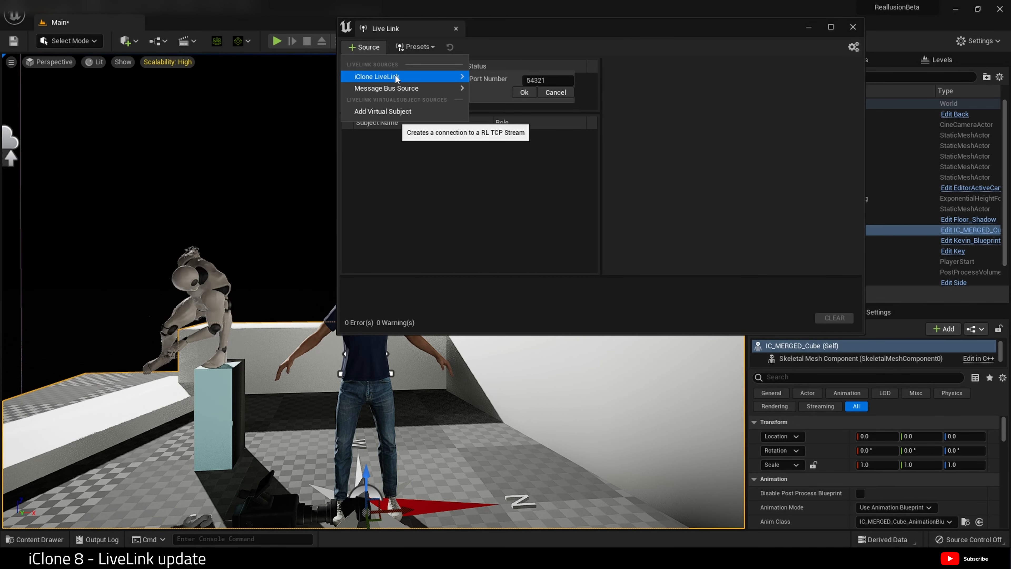
click(523, 90)
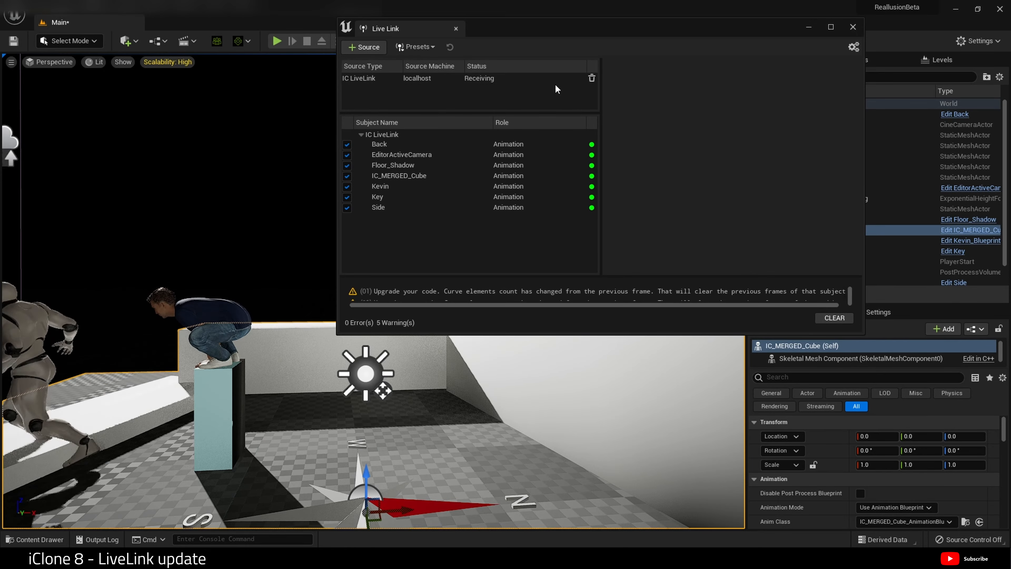
click(811, 26)
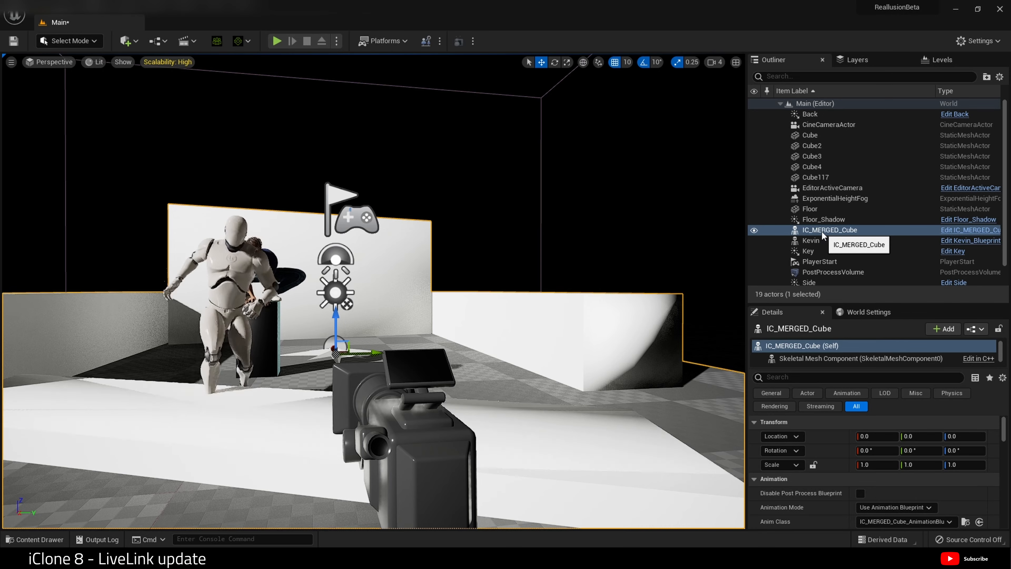
Step: Delete the IC_MERGED_Cube and Traversal_Fence_91cm_JumpOver21 actors from the level
click(821, 231)
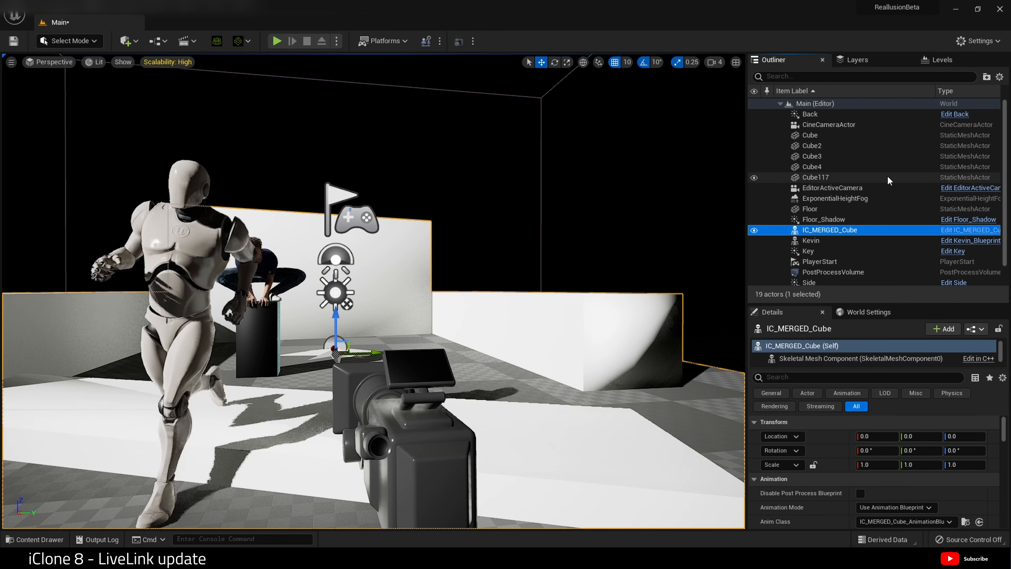
key(Delete)
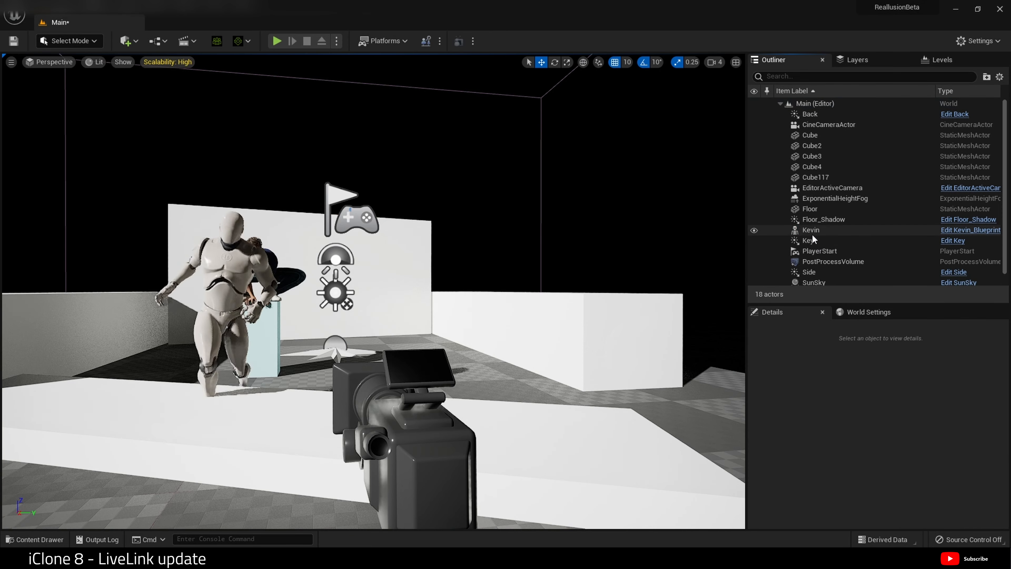
click(814, 232)
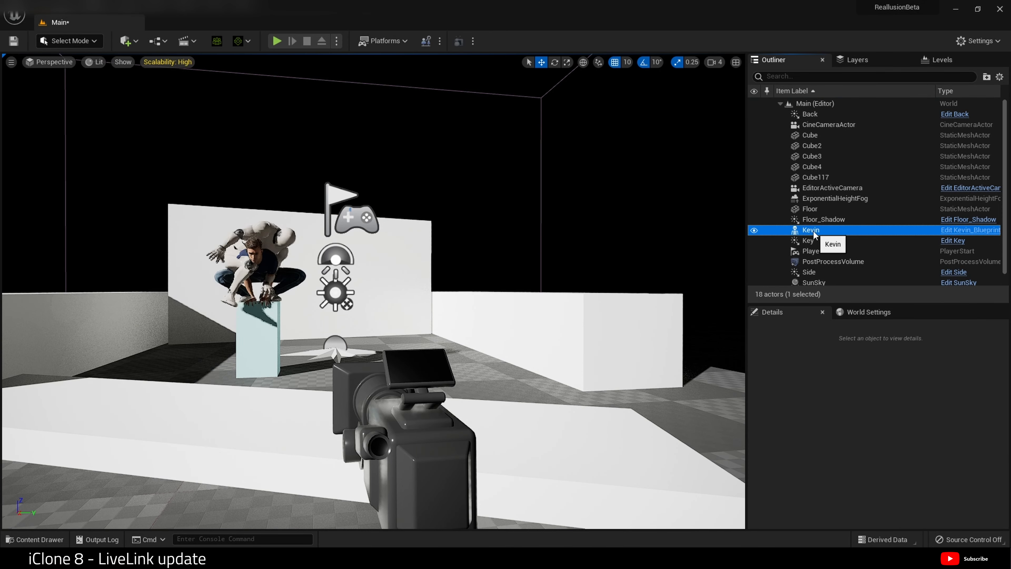
scroll(817, 275, down, 1)
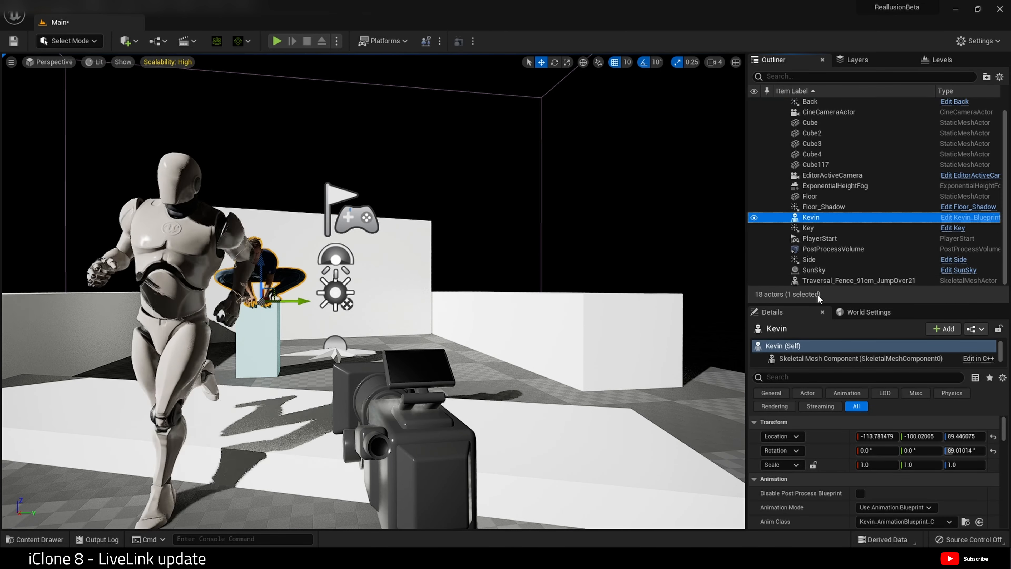
click(818, 280)
key(Delete)
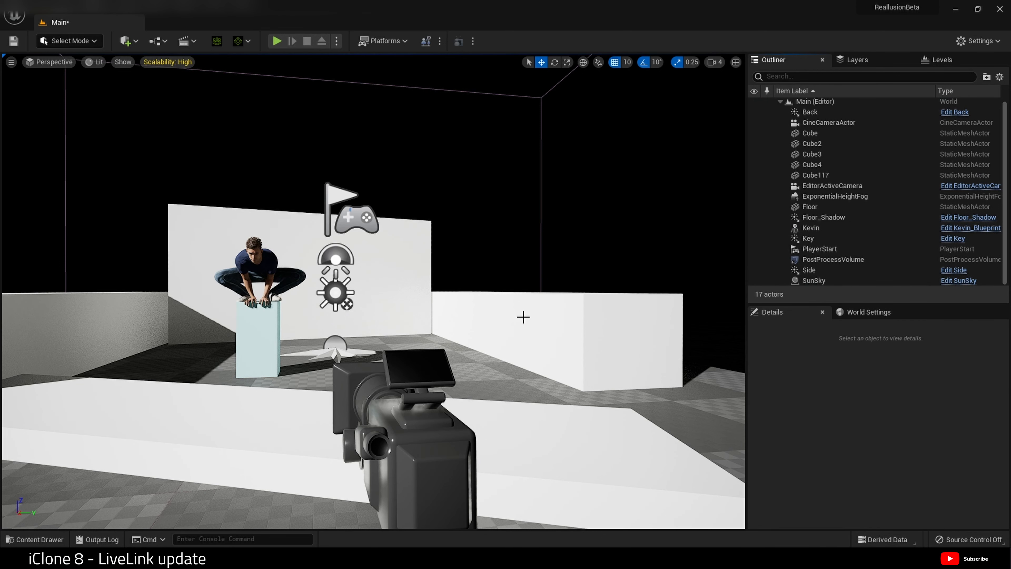
Step: Switch to iClone and play the scene's animation to preview the live link
drag(523, 317, 500, 344)
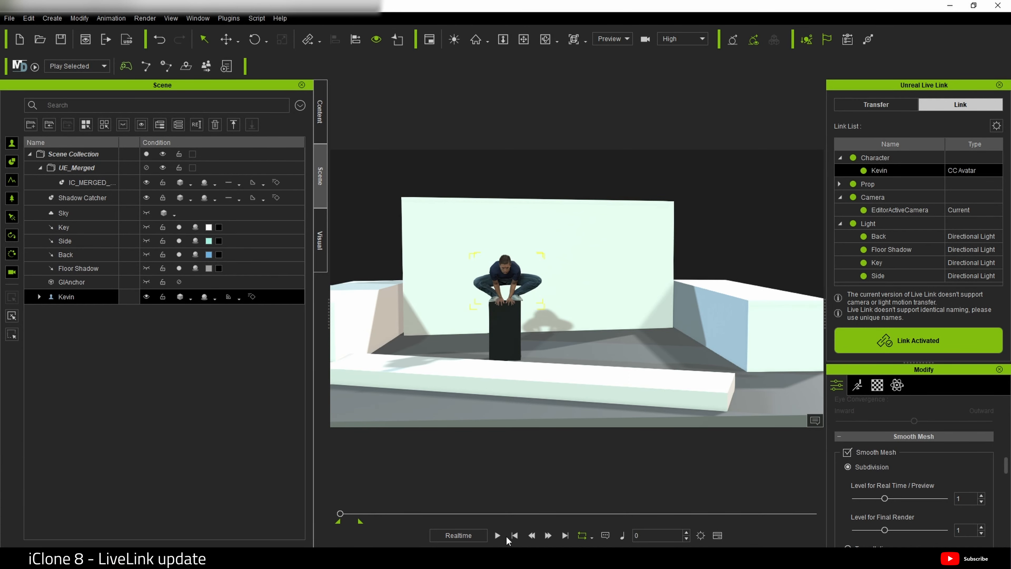
click(497, 535)
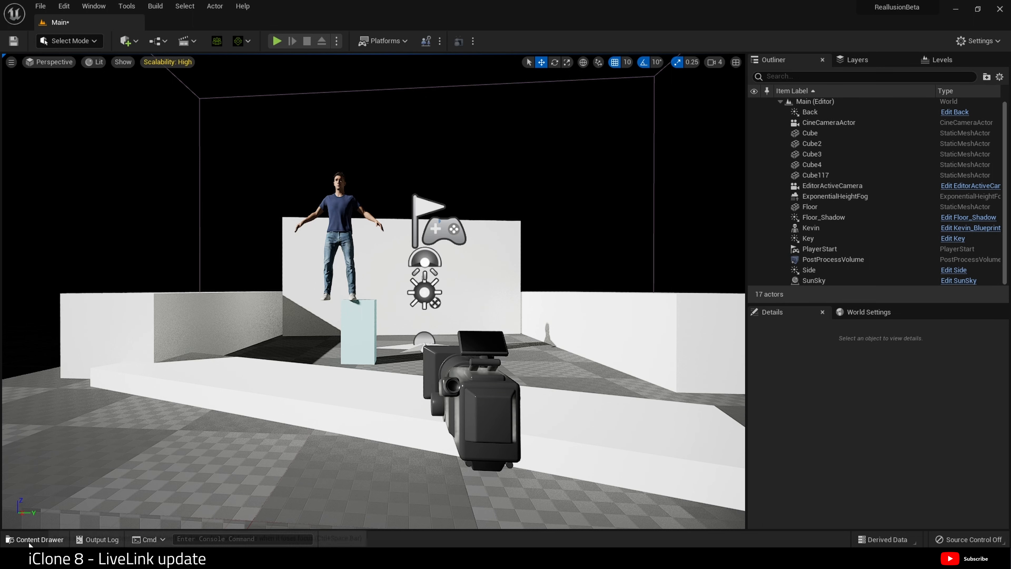
Step: Browse to RLContent/Kevin/Motion in Unreal Editor's content and preview the Kevin_0_Open_A_UE4 animation
click(341, 222)
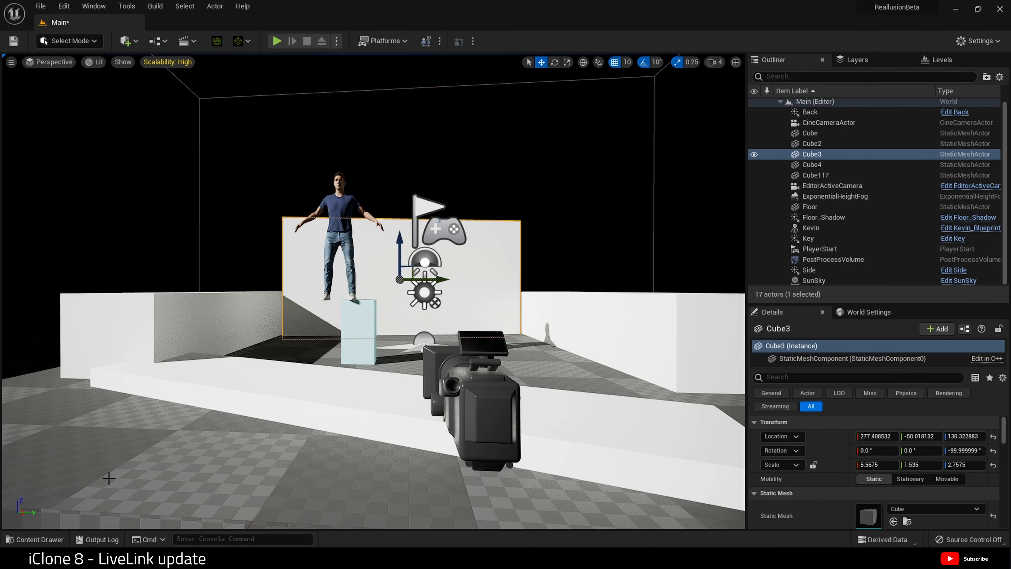
click(38, 539)
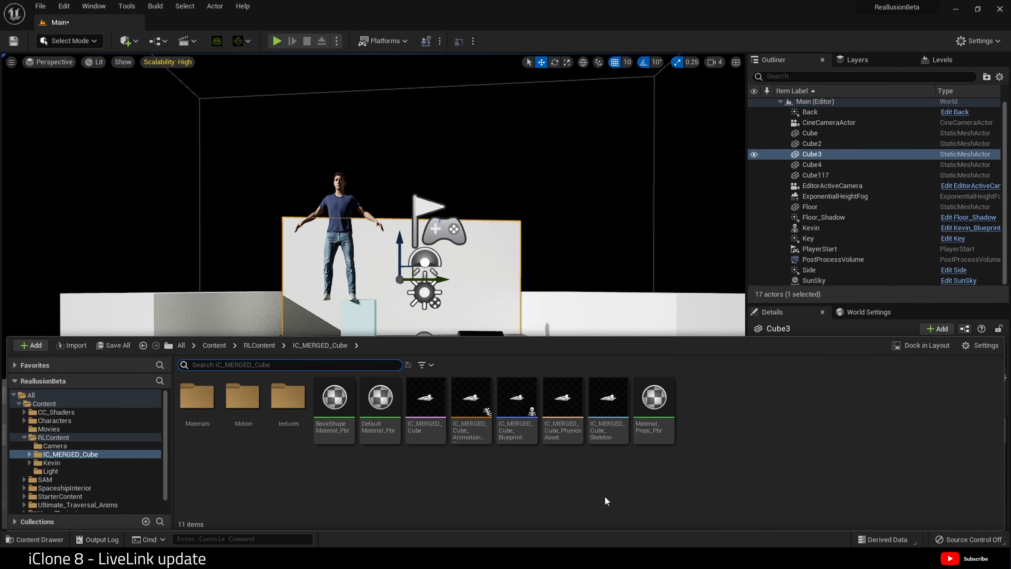
click(258, 341)
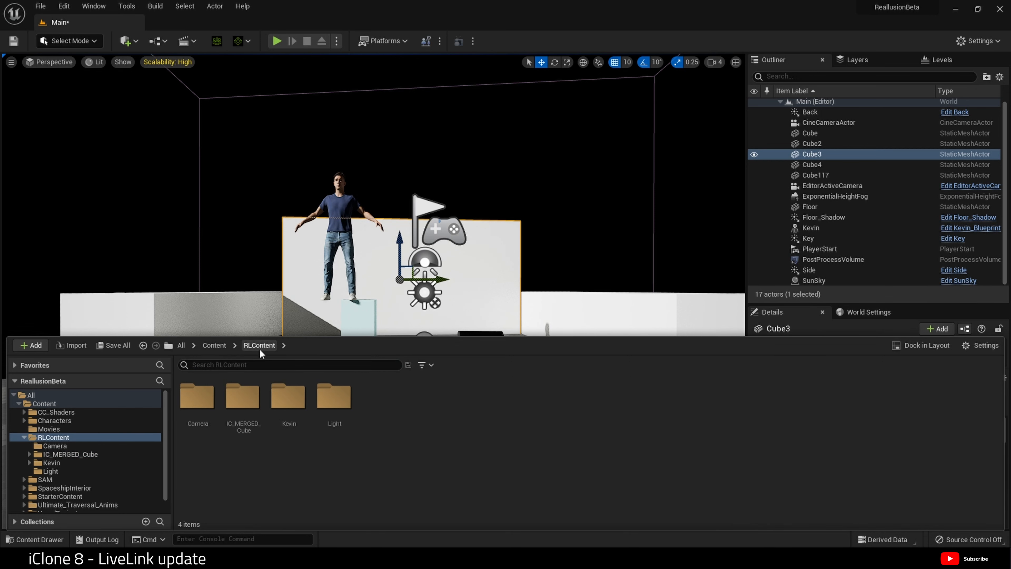
double_click(289, 399)
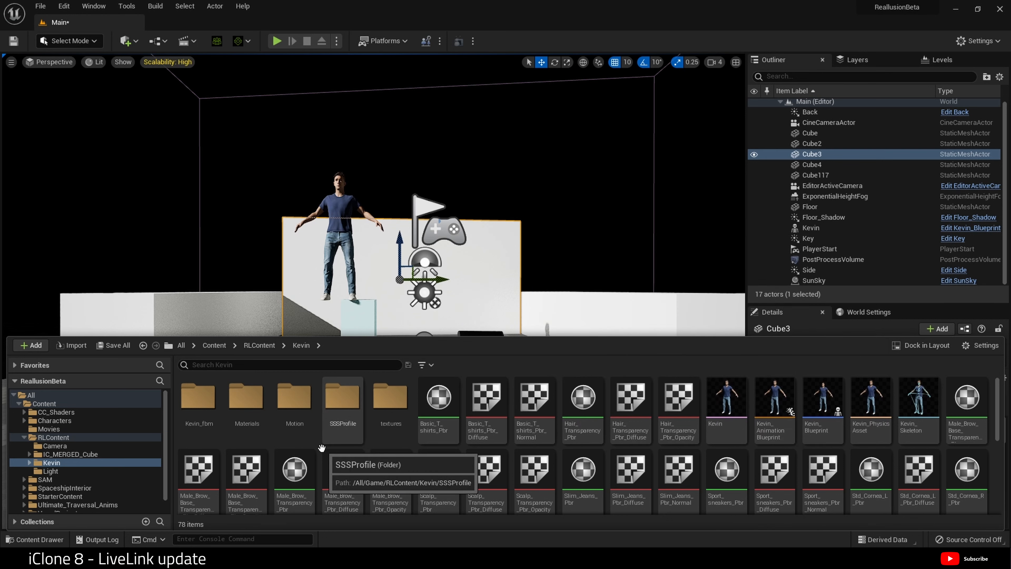
double_click(296, 398)
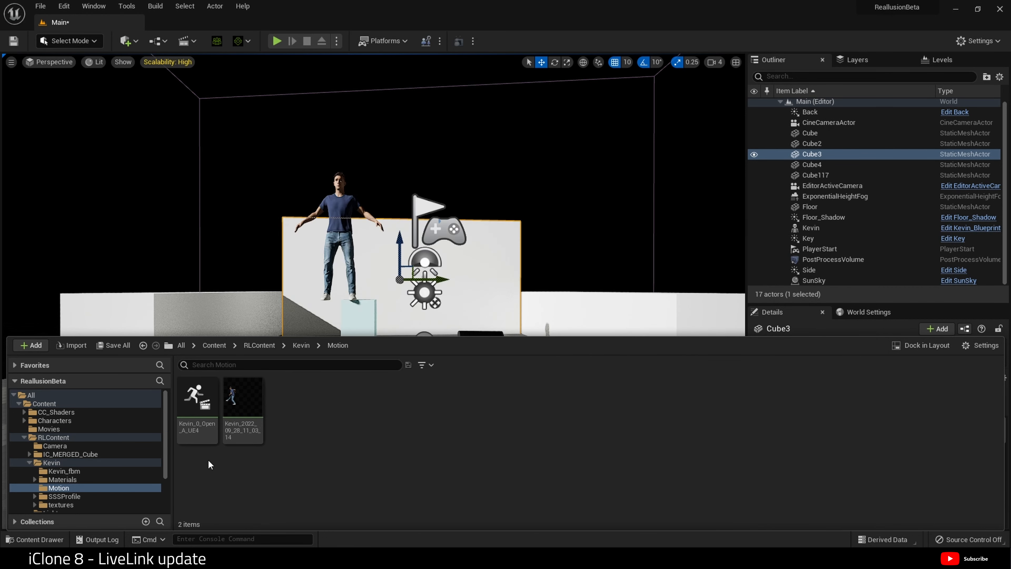
double_click(199, 398)
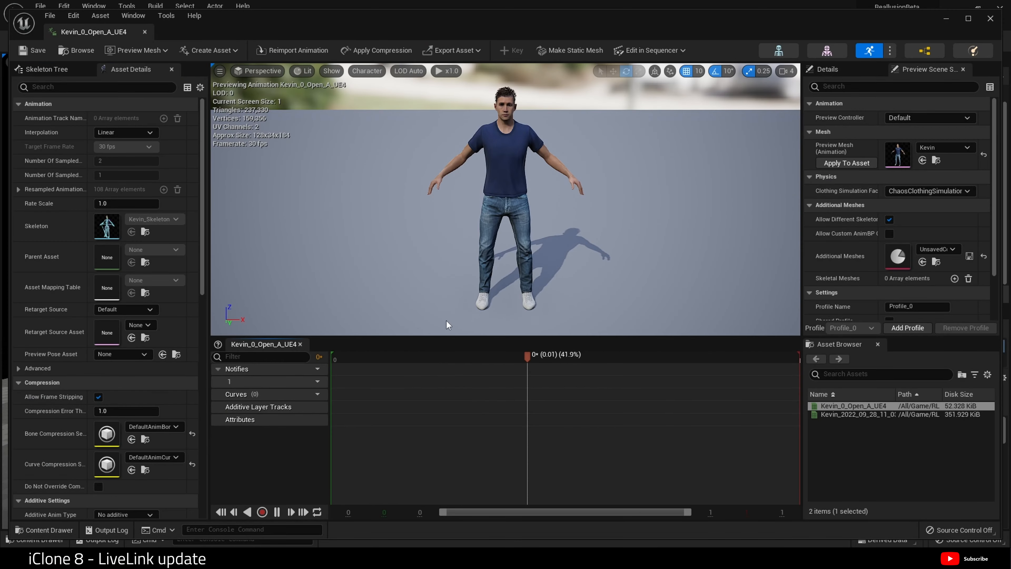
click(991, 19)
Step: Preview the Kevin_2022_09_28_11_03_14 animation sequence from the Motion folder and close its editor
click(34, 540)
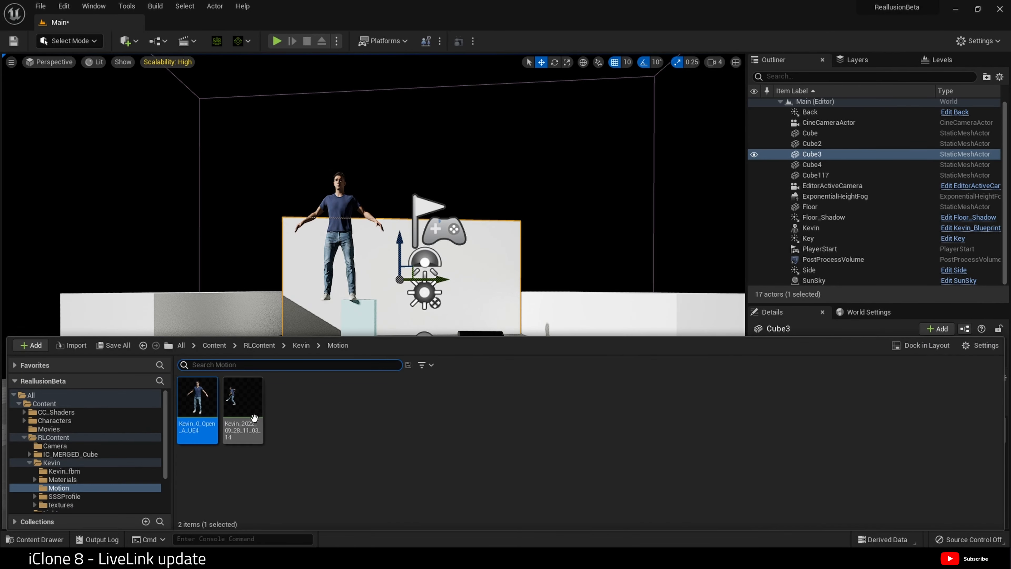
double_click(243, 399)
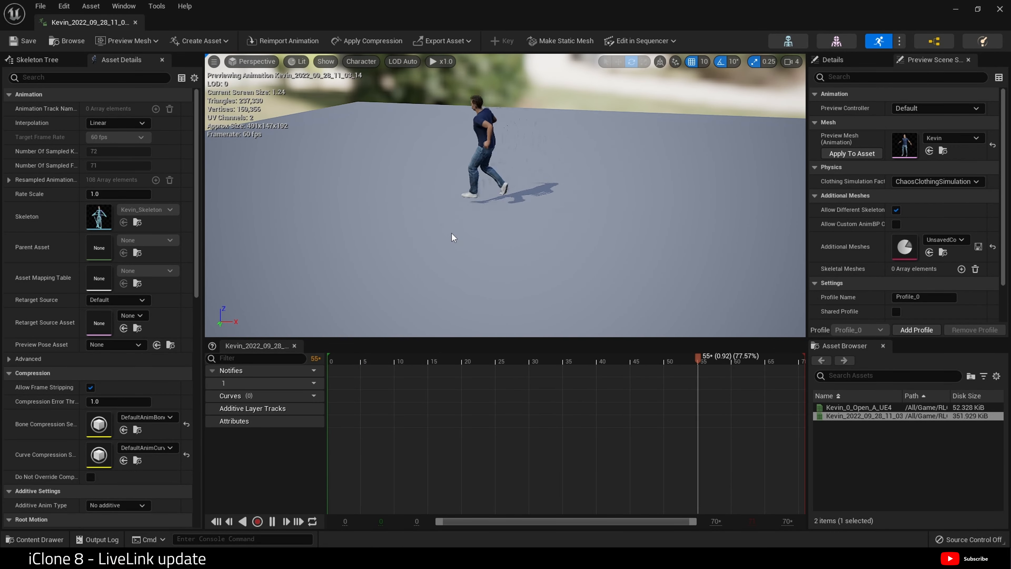
right_drag(454, 238, 558, 238)
middle_drag(558, 237, 454, 247)
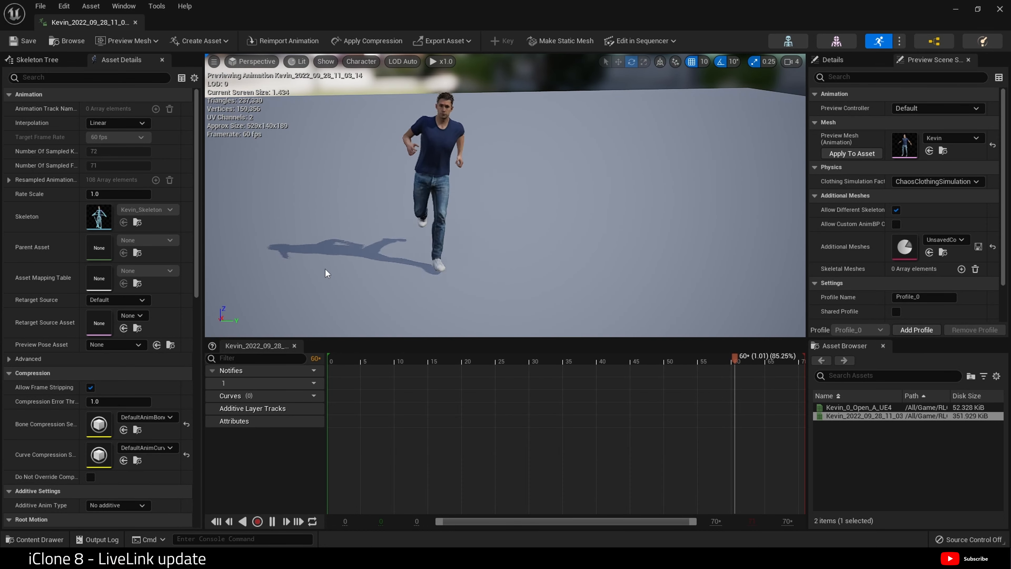
click(1000, 9)
Step: Set the Kevin actor's Animation Mode to Use Animation Asset and its Anim to Play to Kevin_2022_09_28_11_03_14
click(351, 195)
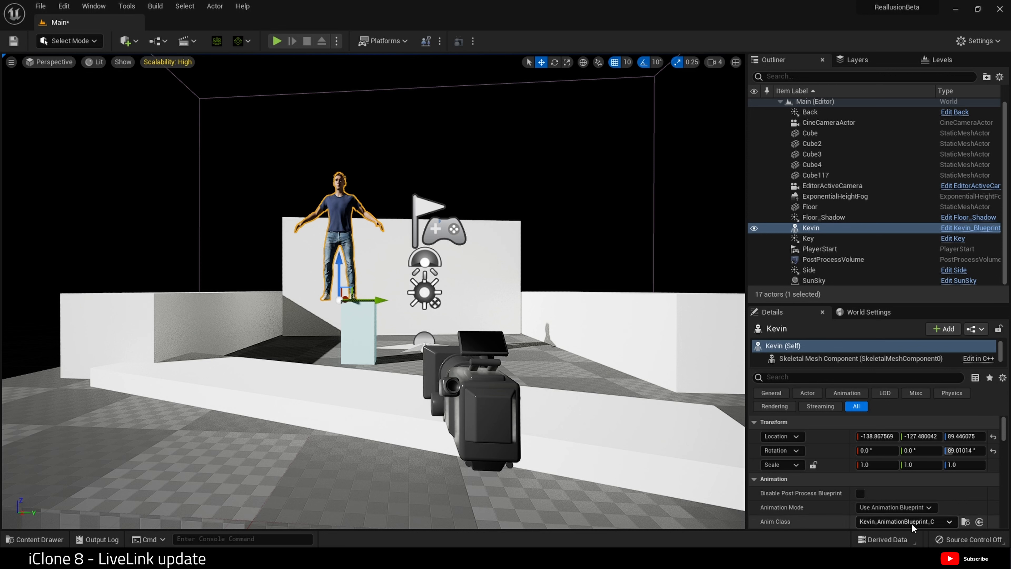
scroll(923, 506, down, 2)
click(911, 457)
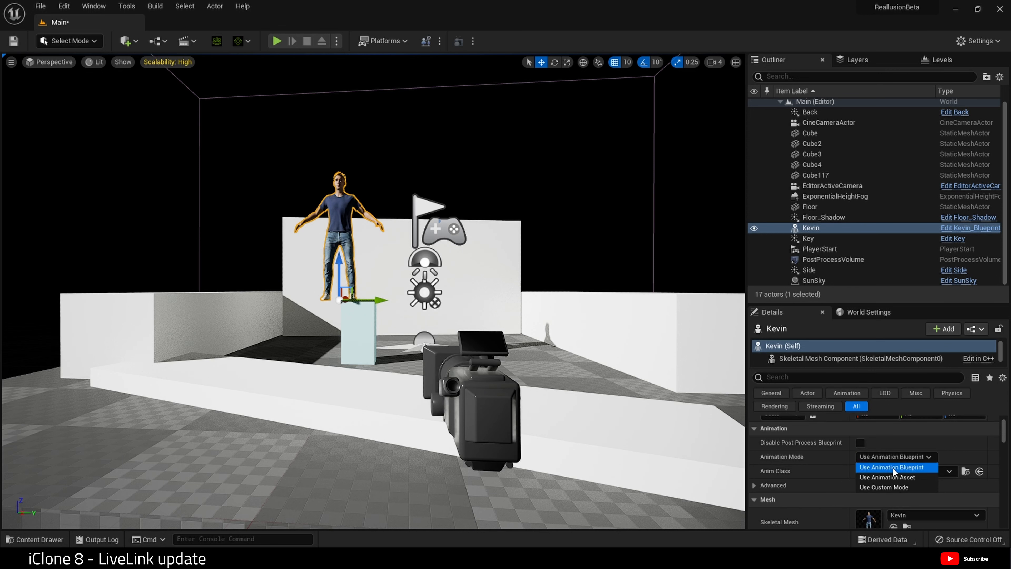
click(895, 477)
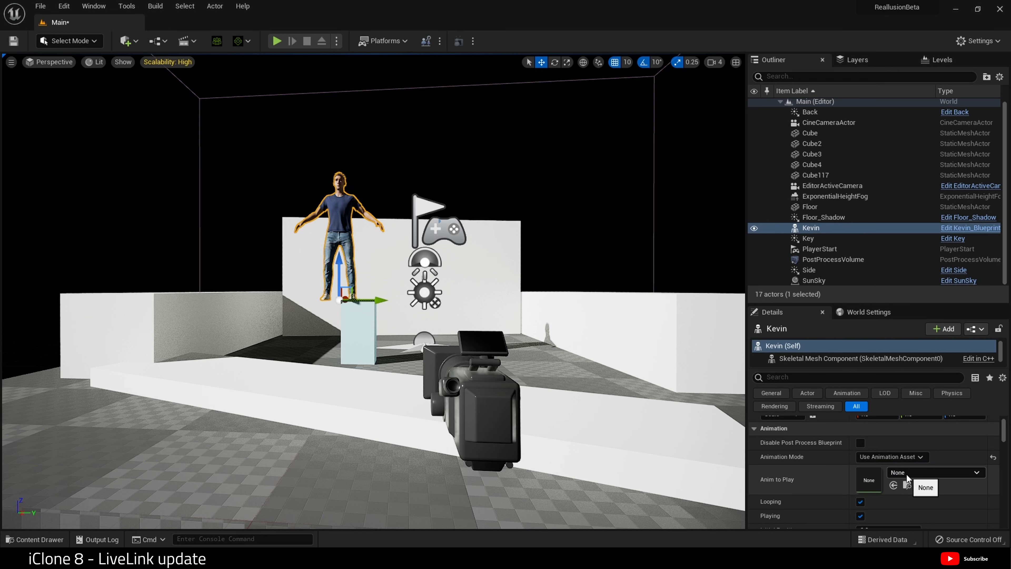
click(906, 473)
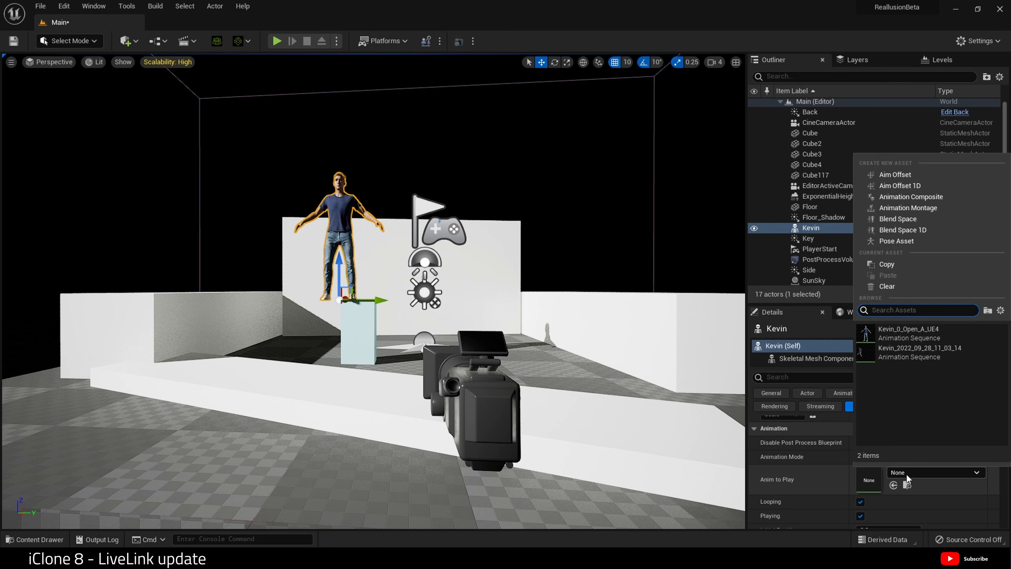
click(919, 353)
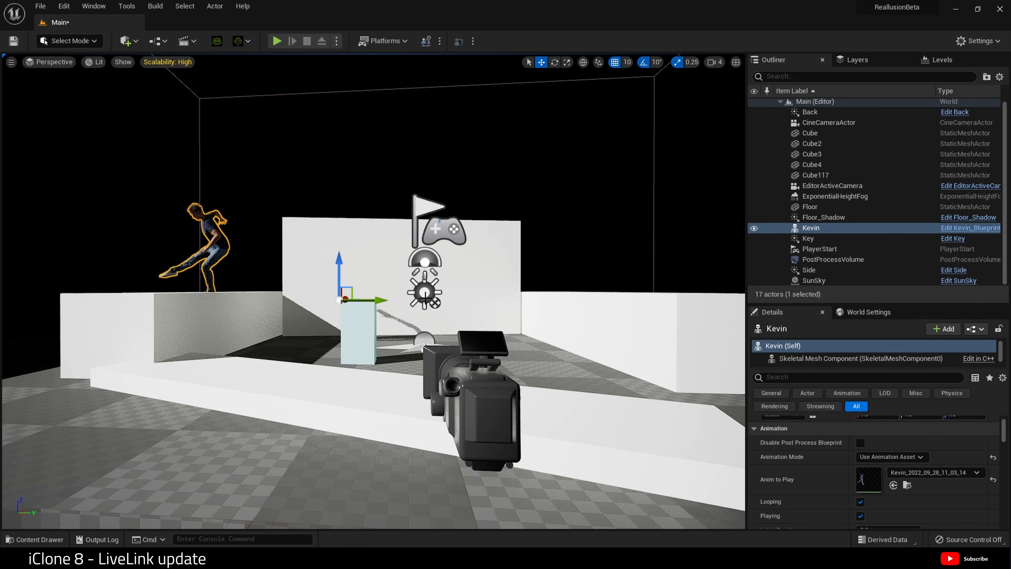
Step: Reset the Kevin actor's location and rotation to their default values of 0.0
scroll(972, 481, up, 2)
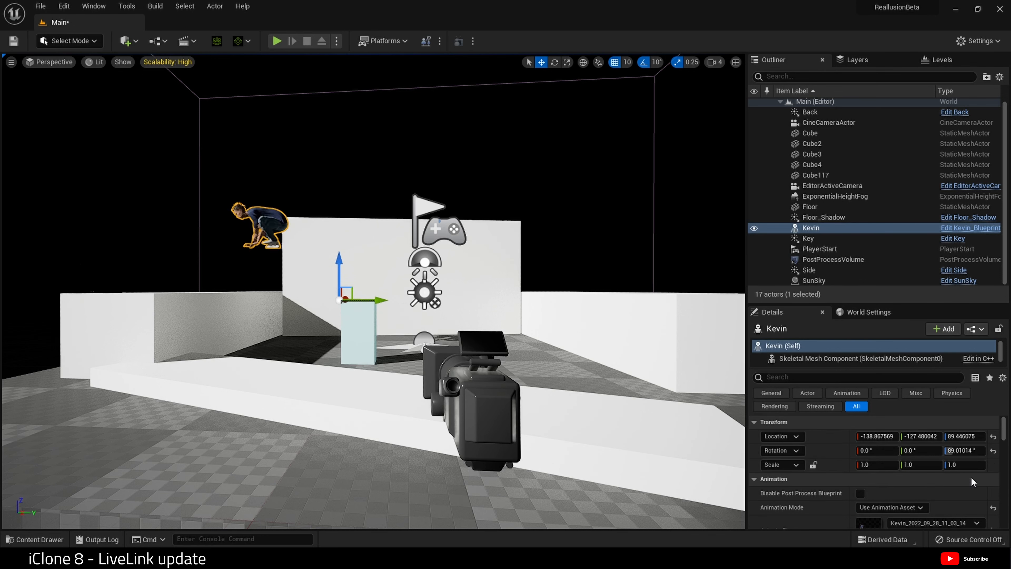
click(994, 452)
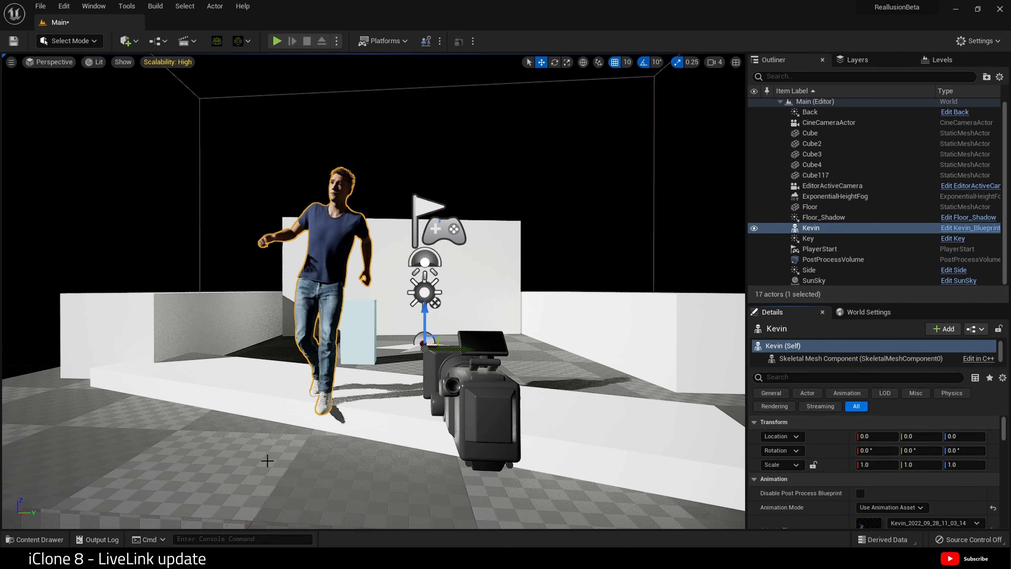
mouse_move(266, 461)
right_down()
mouse_move(219, 463)
mouse_move(267, 464)
mouse_move(254, 464)
right_up()
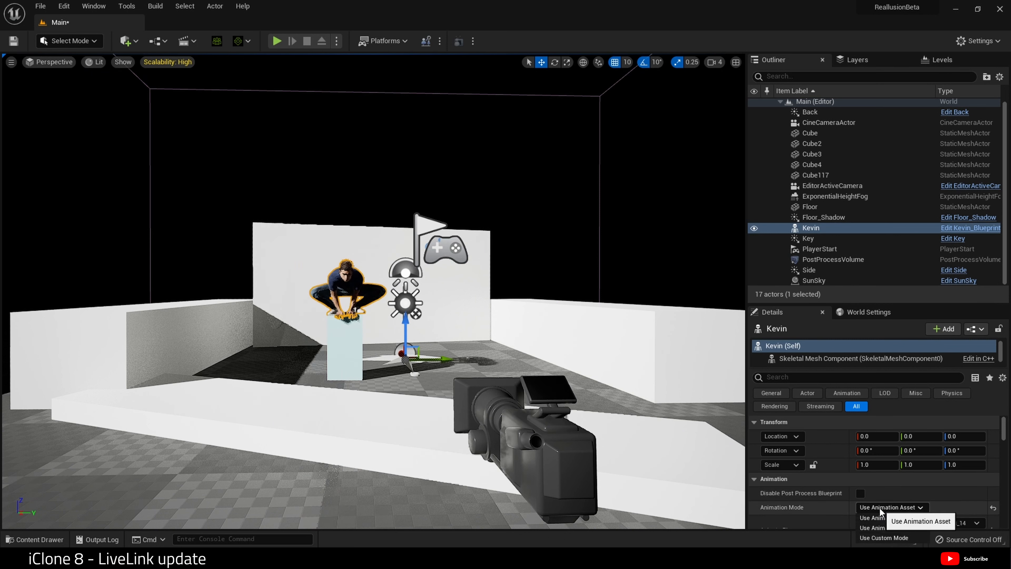
Step: Set the Kevin actor's Animation Mode to Use Animation Blueprint and its Anim Class to None
click(890, 507)
click(919, 519)
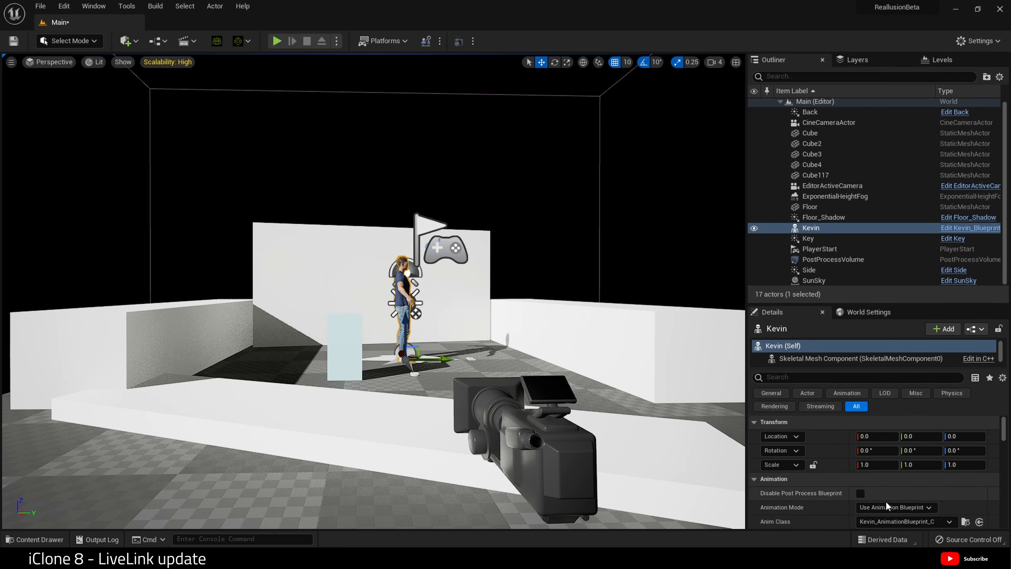
click(904, 521)
click(886, 274)
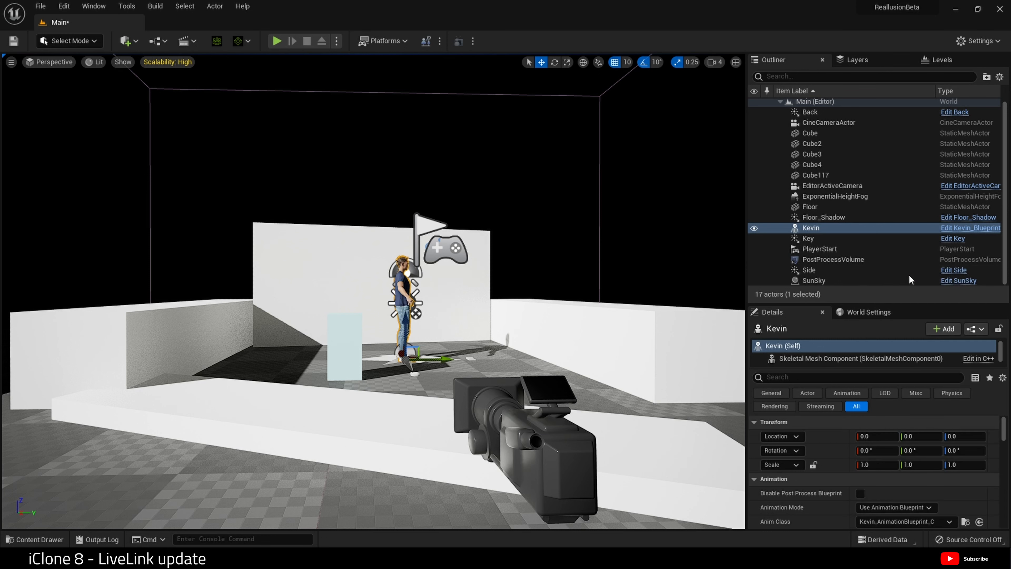
Step: Start adding a new level sequence and create a Cinematics folder under Content for it
click(200, 46)
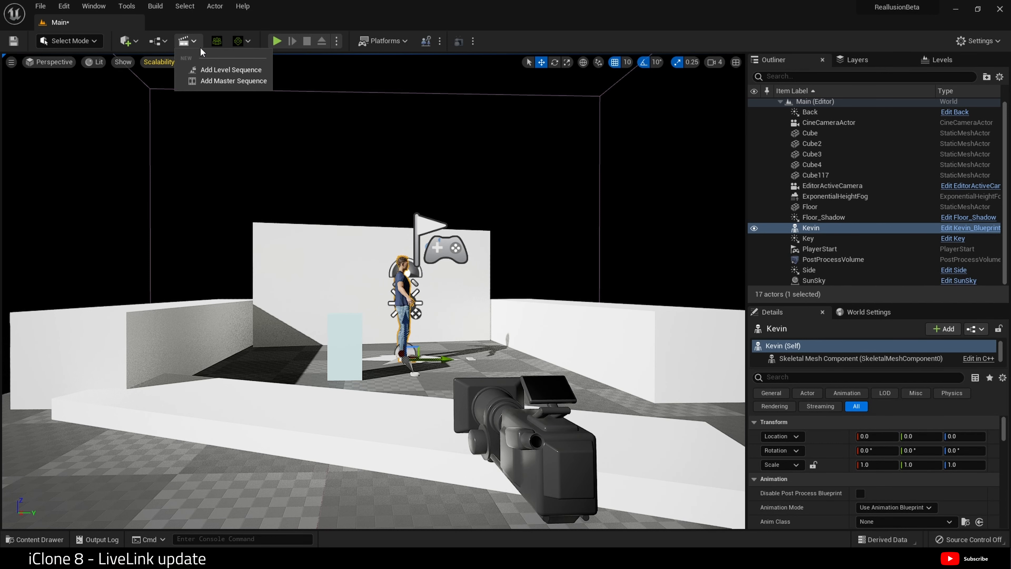
click(207, 69)
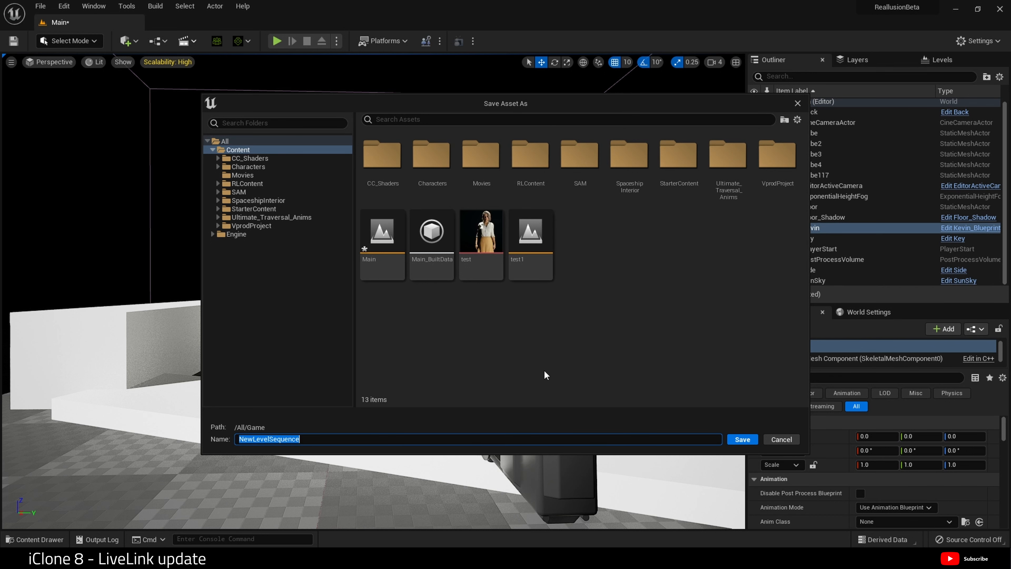
right_click(481, 329)
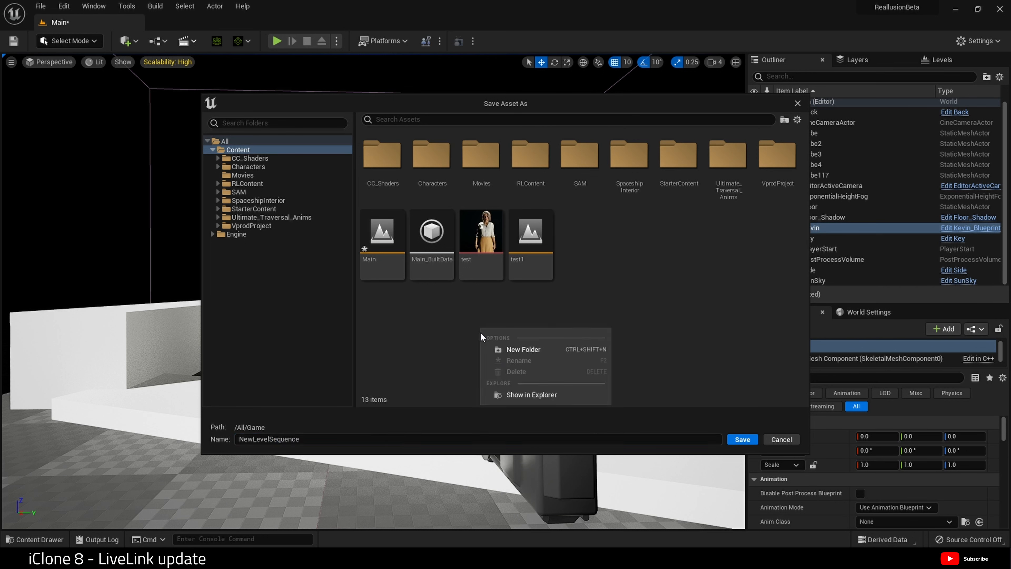
click(552, 350)
text(C)
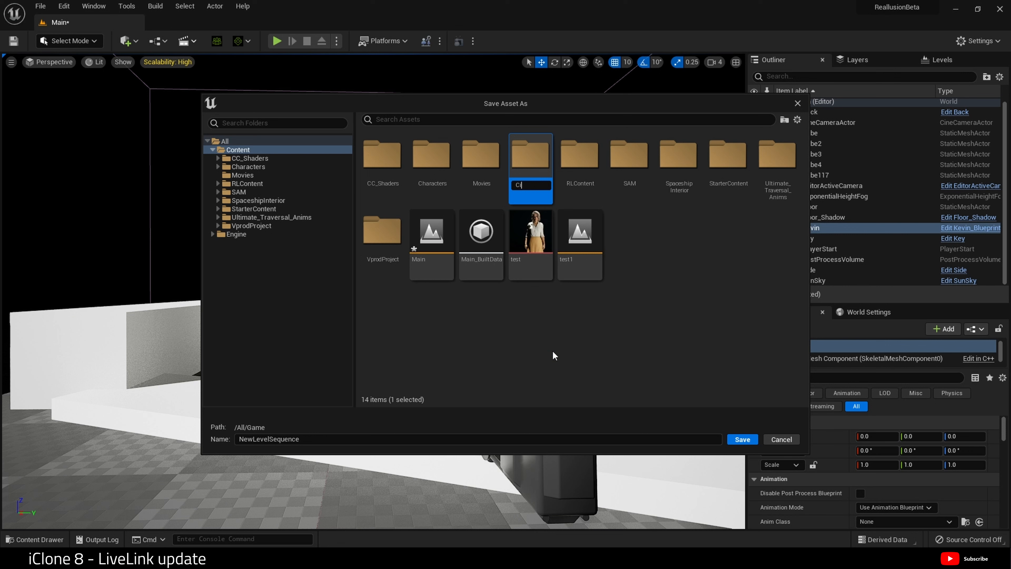
text(inematics)
key(Return)
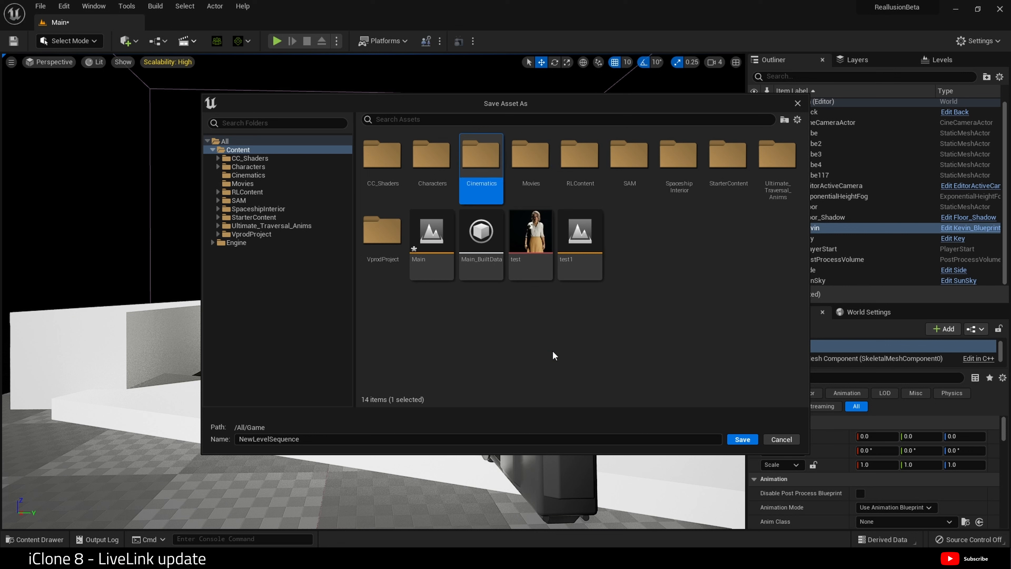
Step: Save the new level sequence as Testseq1 in the Cinematics folder
double_click(480, 153)
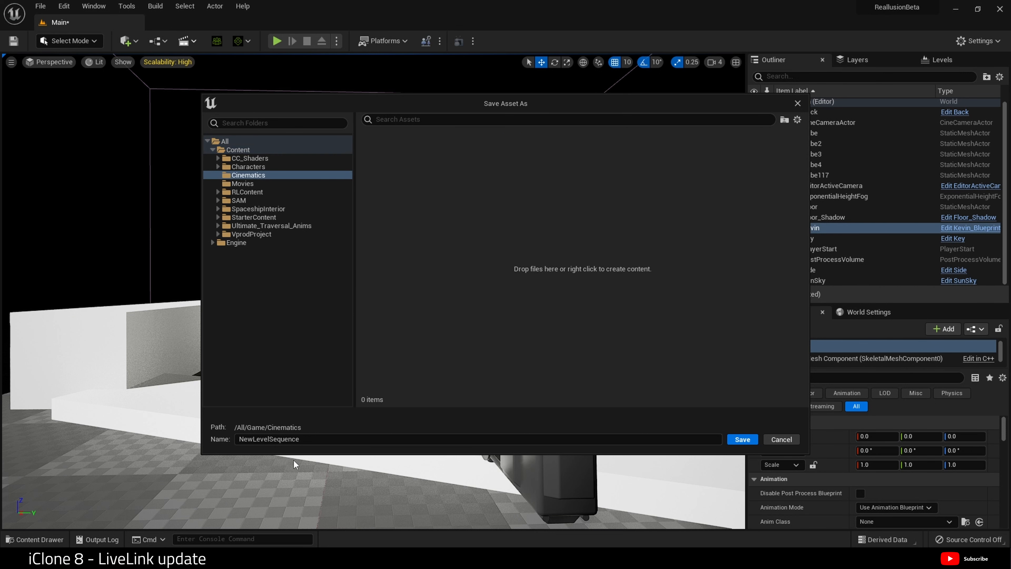
double_click(304, 438)
key(BackSpace)
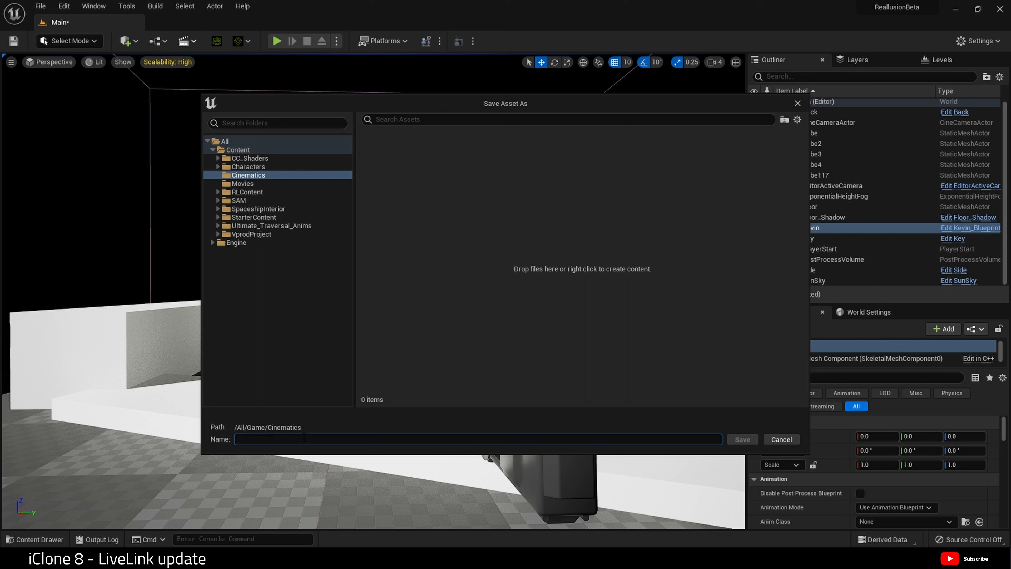
text(Testseq1)
key(Return)
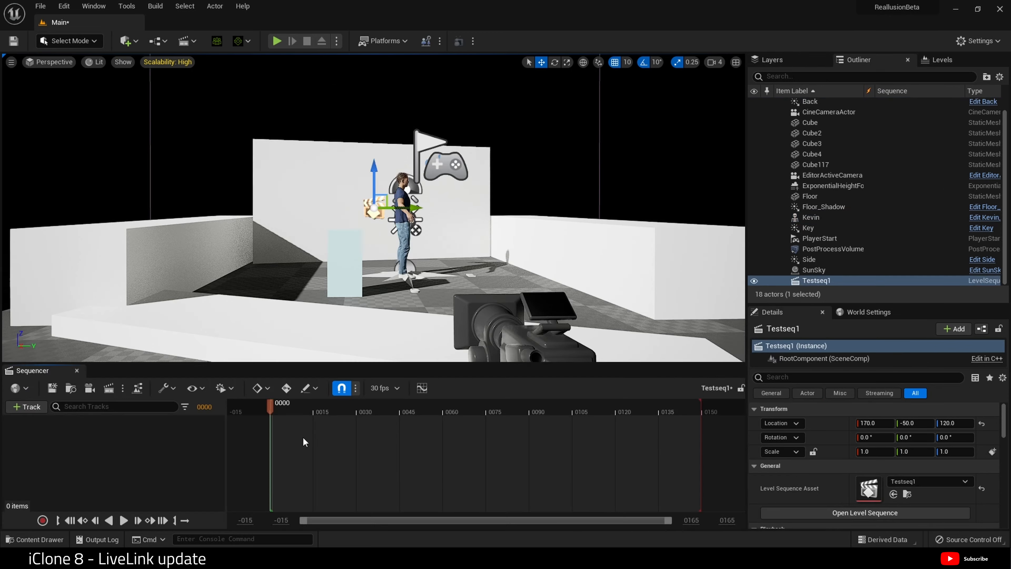
Step: Set the sequence's frame rate to 24 fps and add the Kevin actor to the sequence
click(396, 383)
click(422, 203)
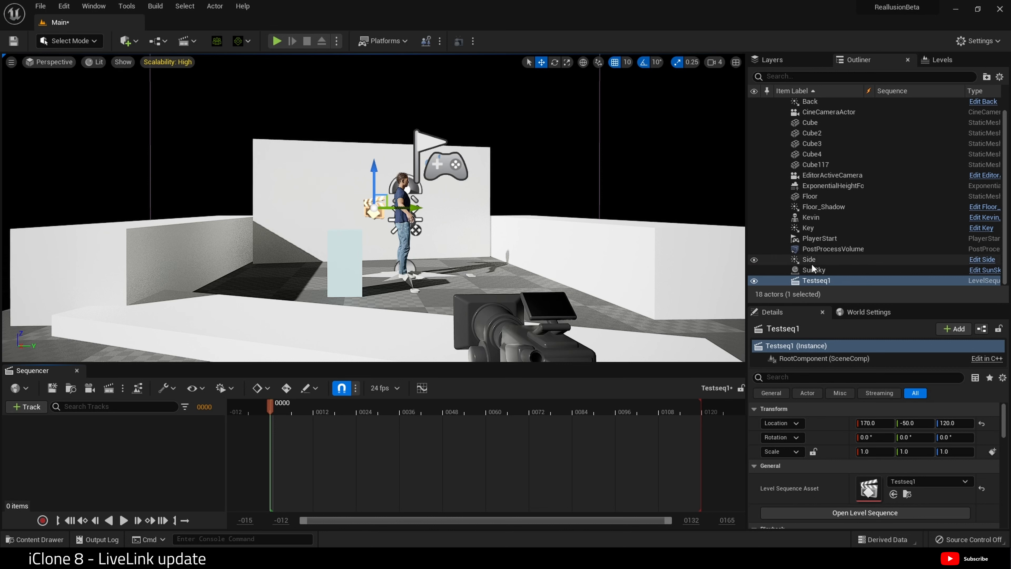
drag(810, 217, 193, 464)
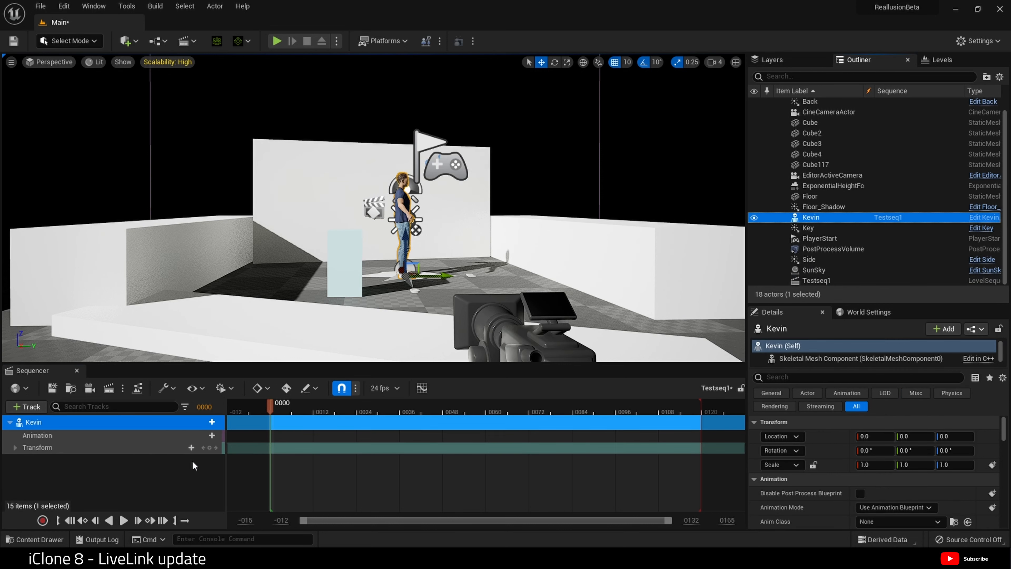
Step: Add the Kevin_2022_09_28_11_03_14 animation to Kevin's Animation track at frame 0
click(146, 435)
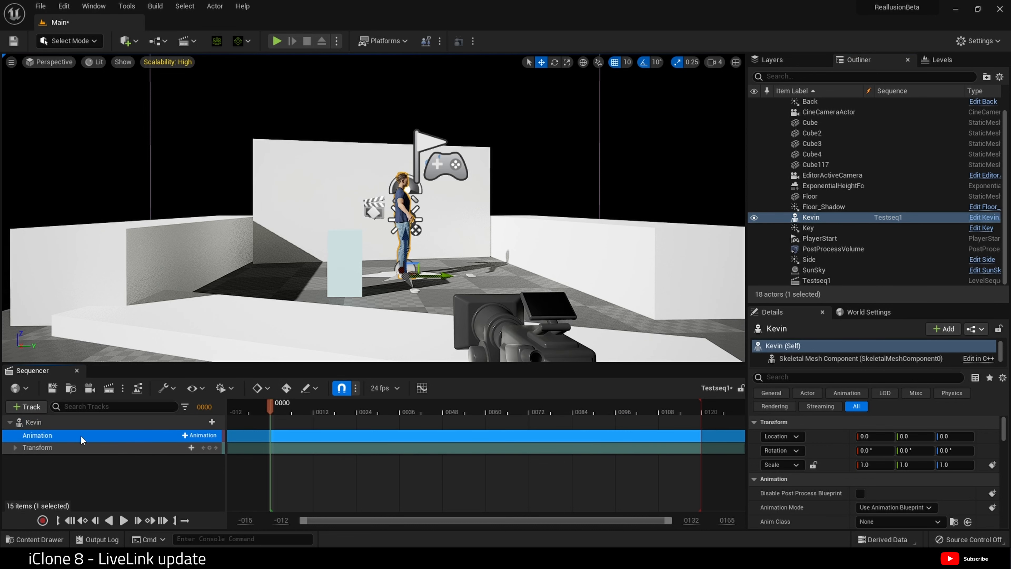
click(206, 423)
mouse_move(258, 303)
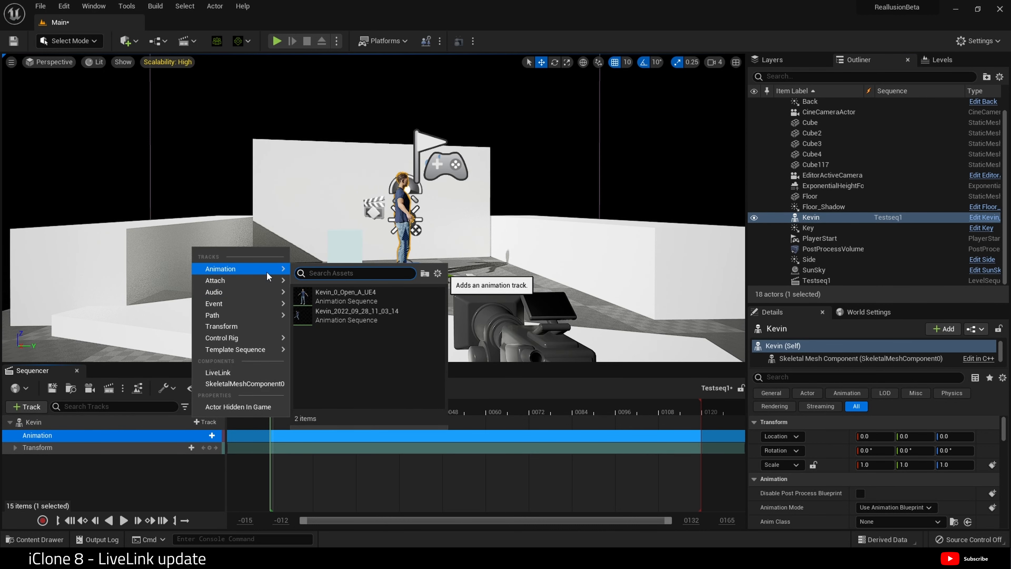
click(197, 436)
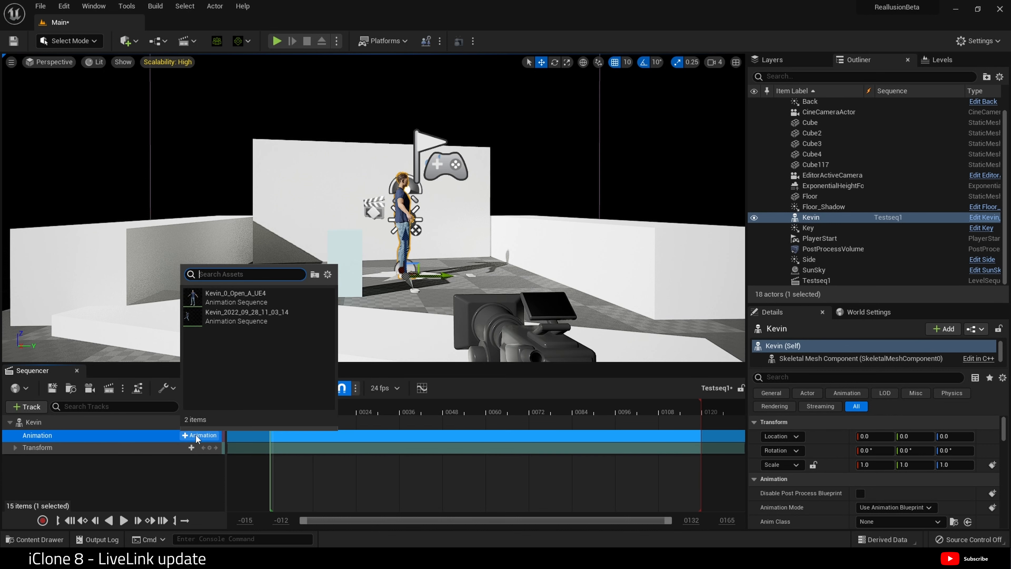
click(235, 317)
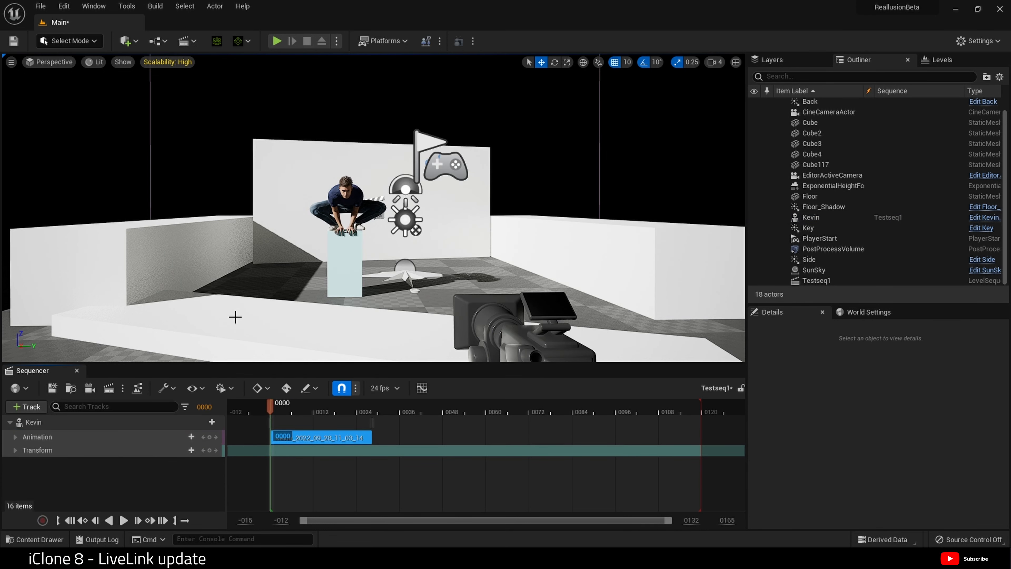
Step: Play Testseq1 from its start with Kevin's animation section extended to the sequence's end, and save all changes
mouse_move(270, 406)
mouse_down()
mouse_move(353, 407)
mouse_move(285, 414)
mouse_up()
click(70, 520)
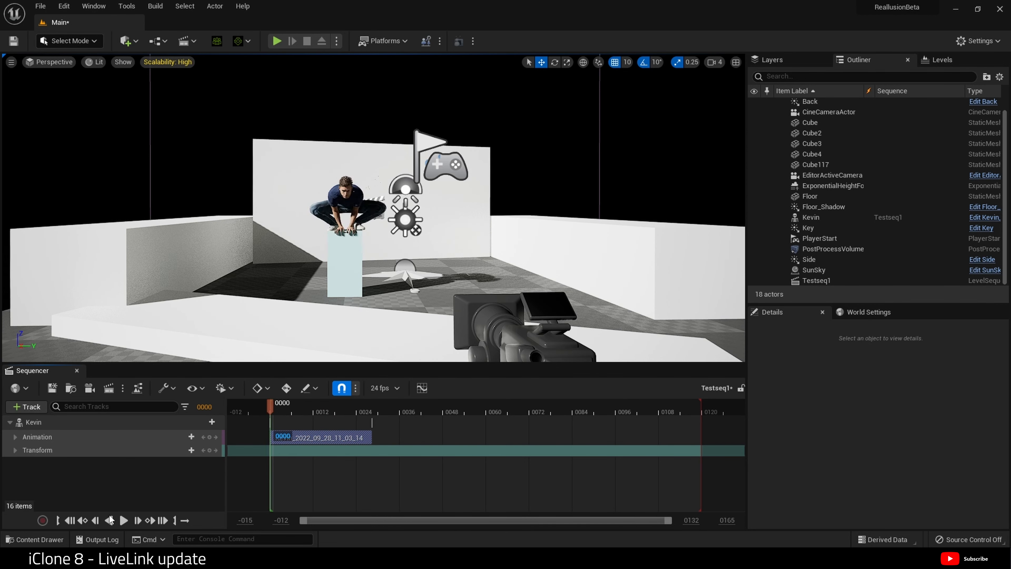
key(g)
click(124, 520)
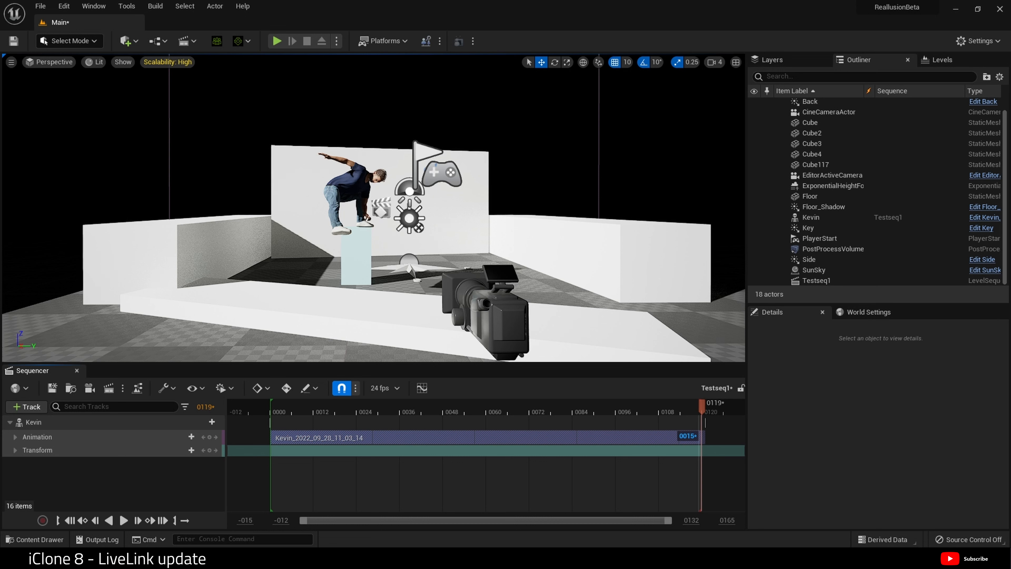
key(ctrl+shift+s)
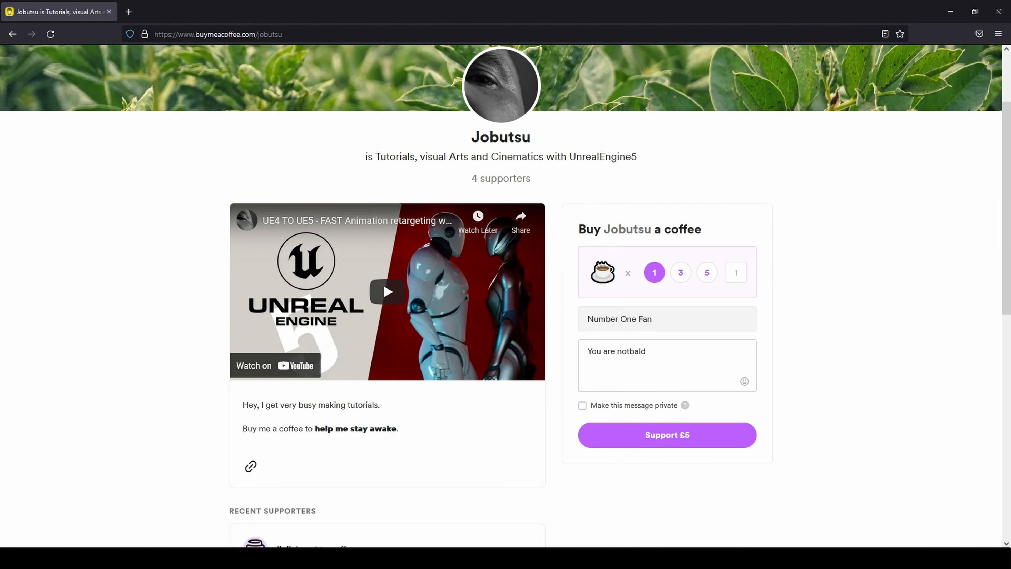
Step: Switch to the browser, open and dismiss the £5 coffee support payment, and choose the £50.00 Super Thanks amount for the channel
click(650, 438)
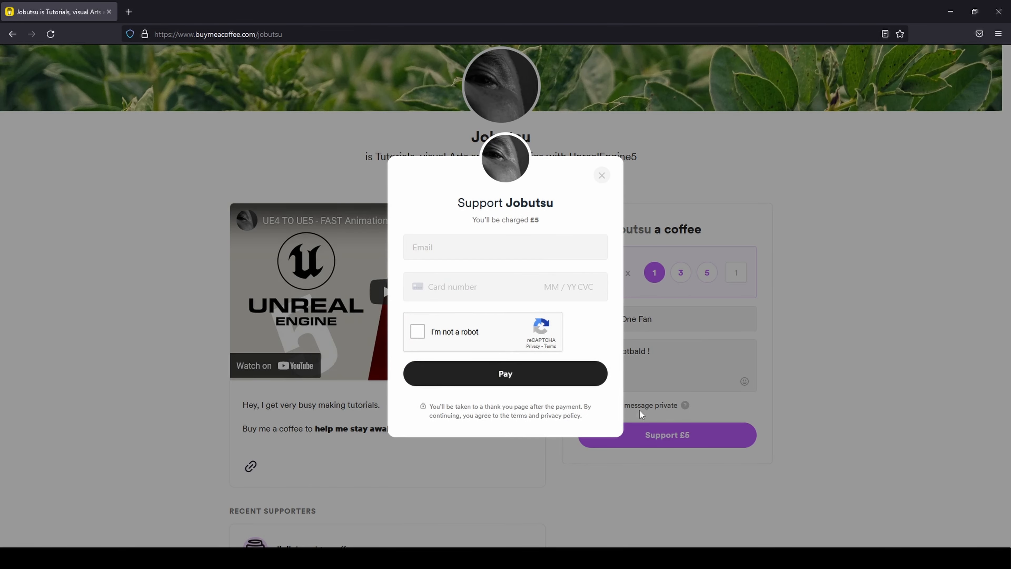
click(602, 176)
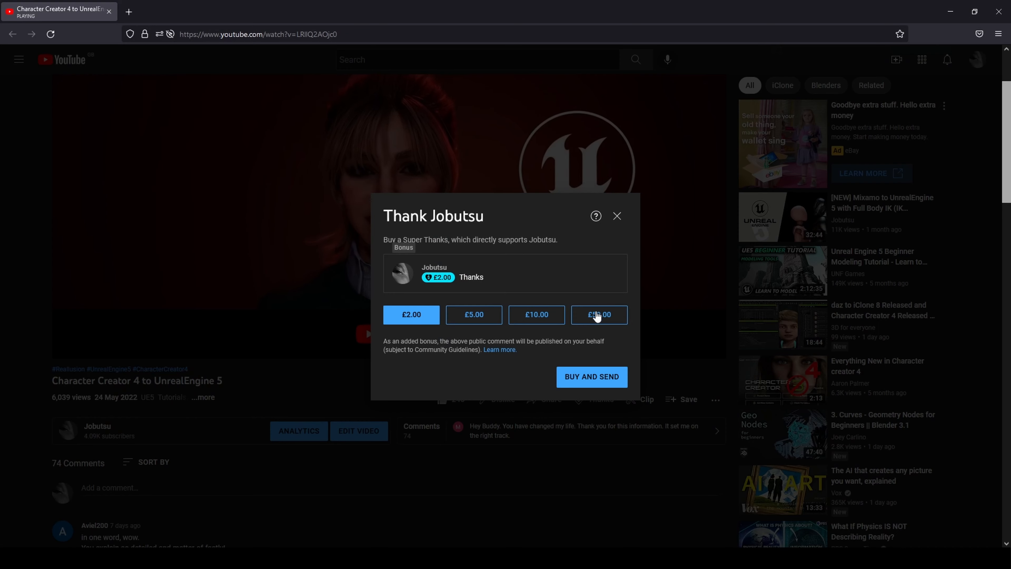
click(597, 316)
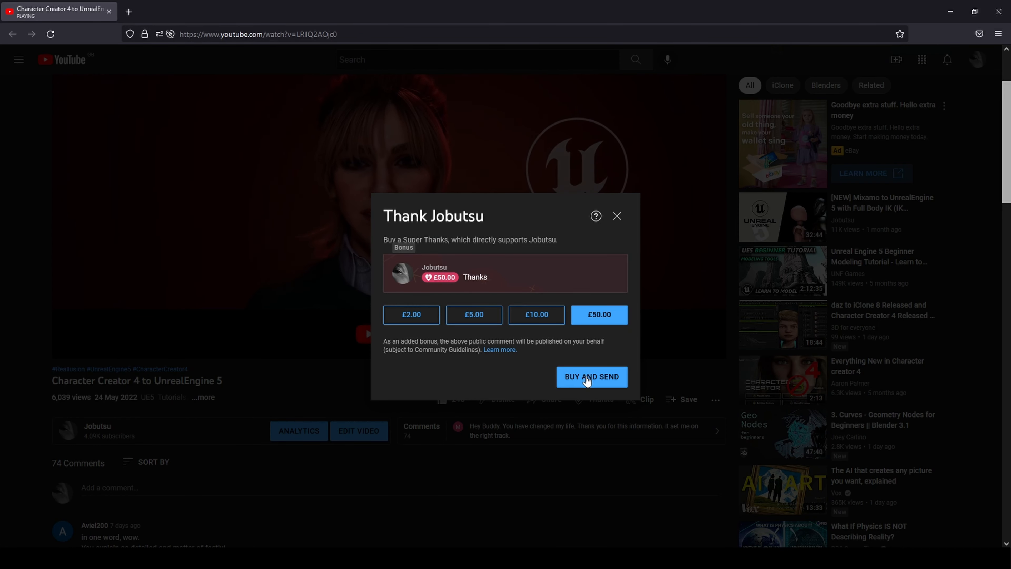